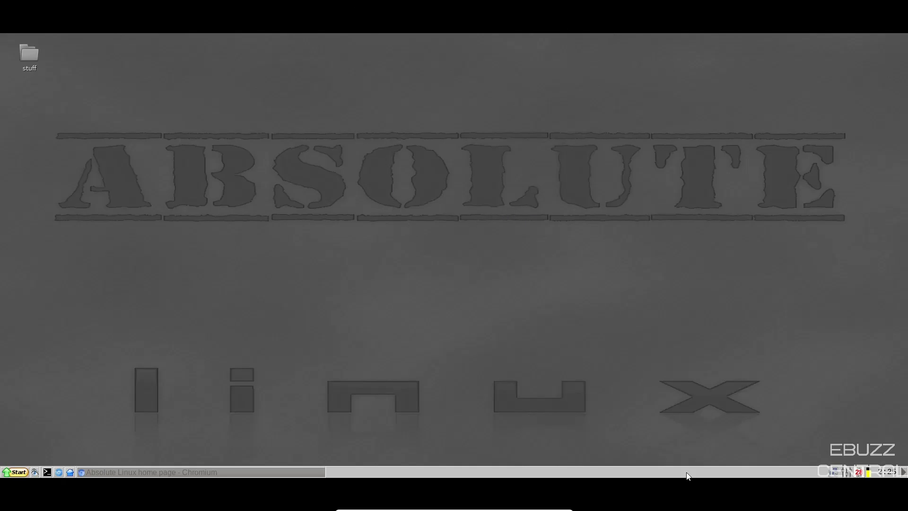
- From the desktop menu, set the monitor resolution to 1920x1080, accept the warning and close Display Settings
right_click(410, 267)
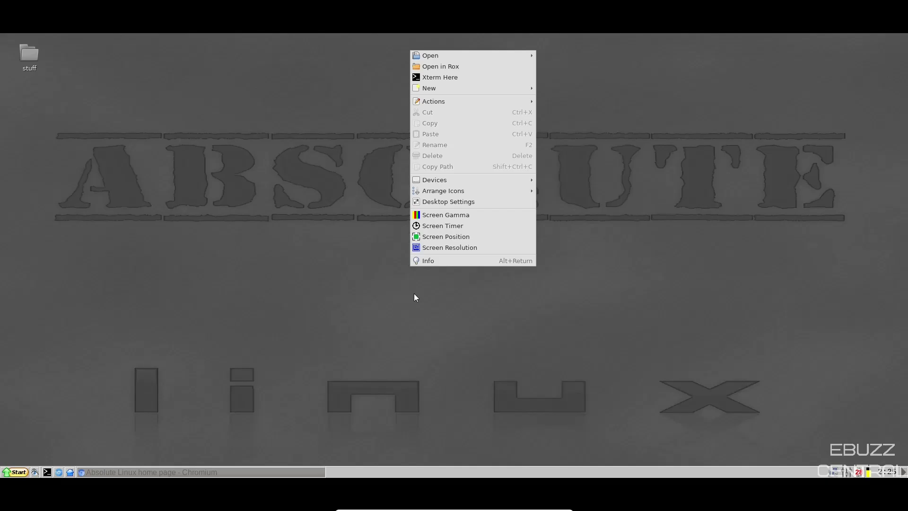
click(441, 247)
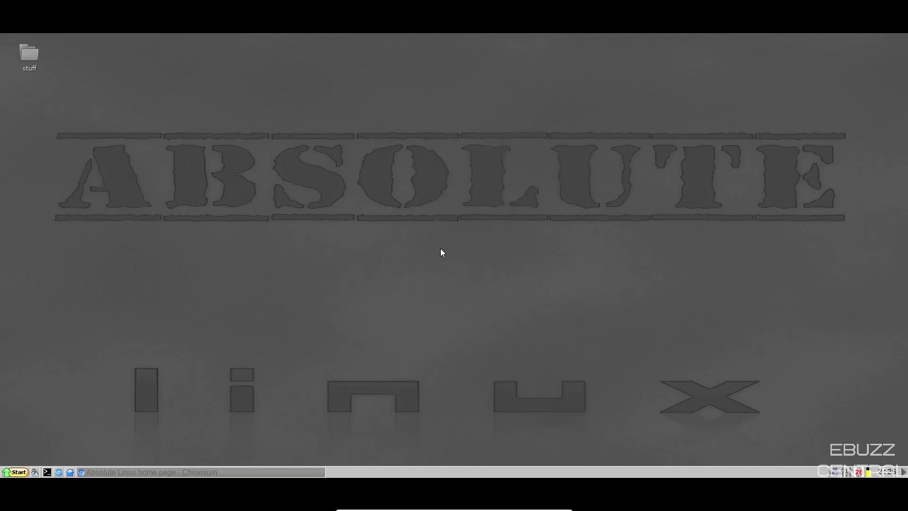
click(130, 86)
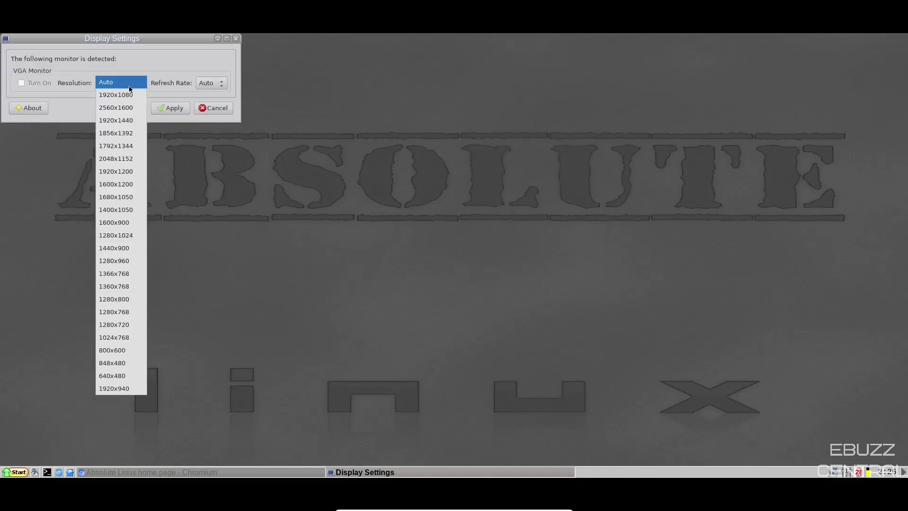
click(132, 97)
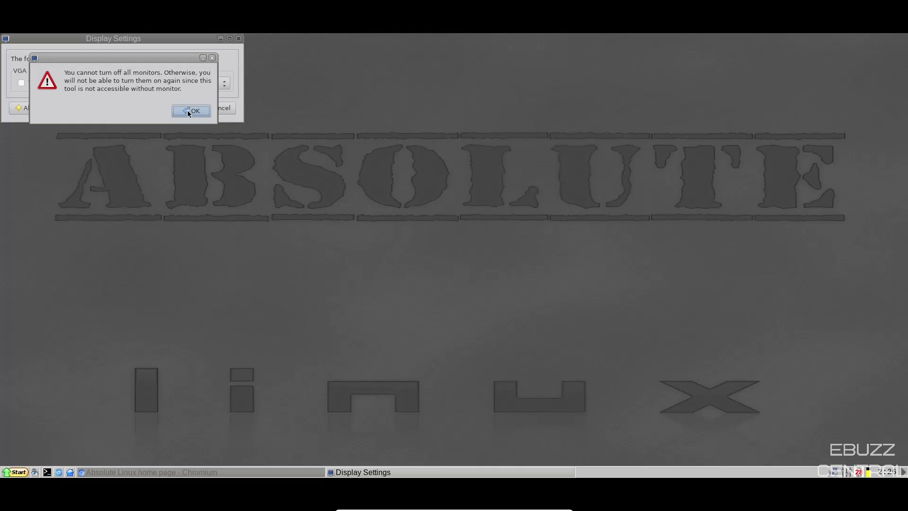
click(187, 111)
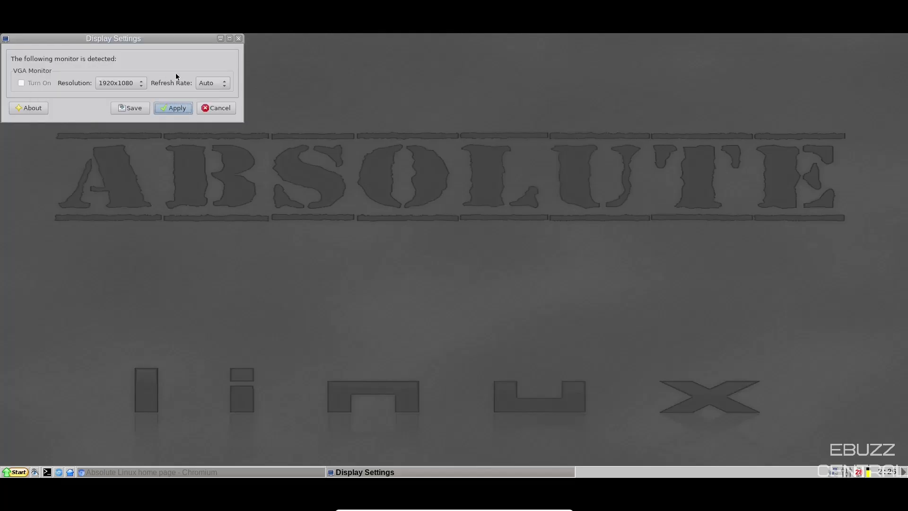
drag(158, 39, 397, 140)
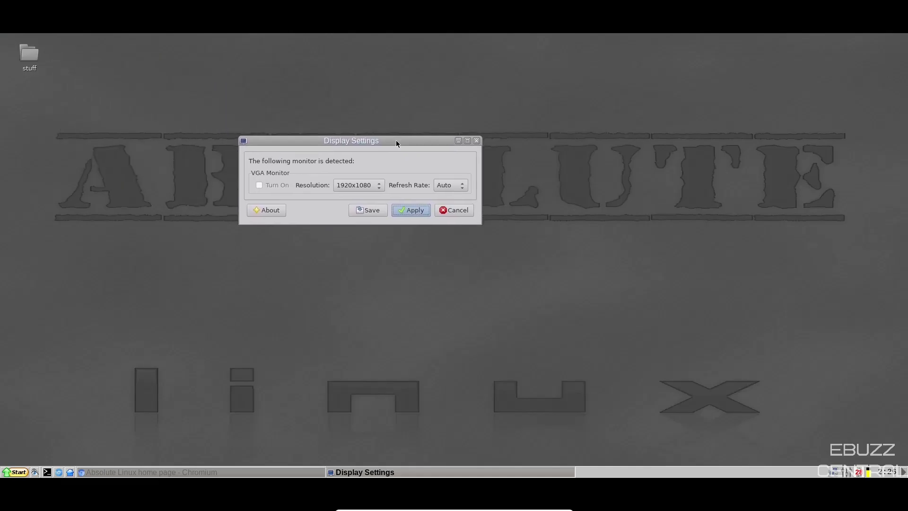
click(477, 140)
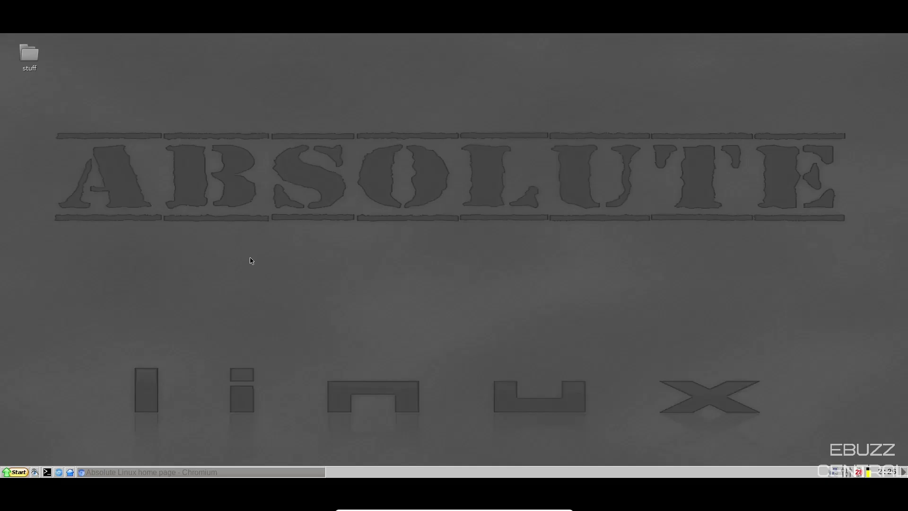
- Bring back the Absolute Linux home page in Chromium and scroll through its News releases
click(133, 473)
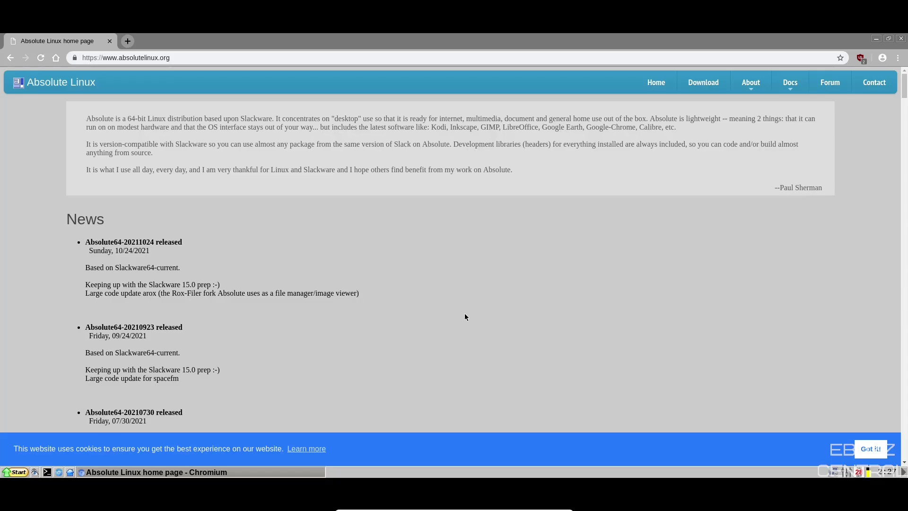
scroll(465, 317, down, 5)
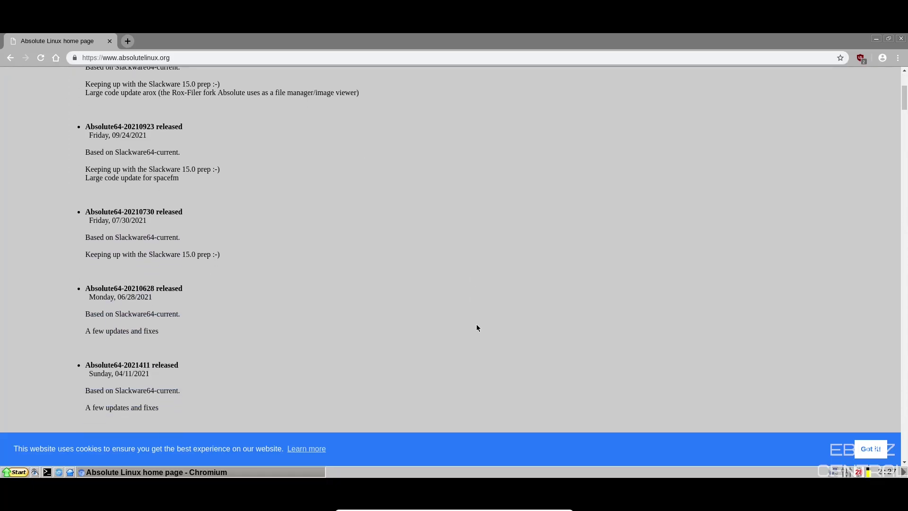
scroll(473, 326, down, 6)
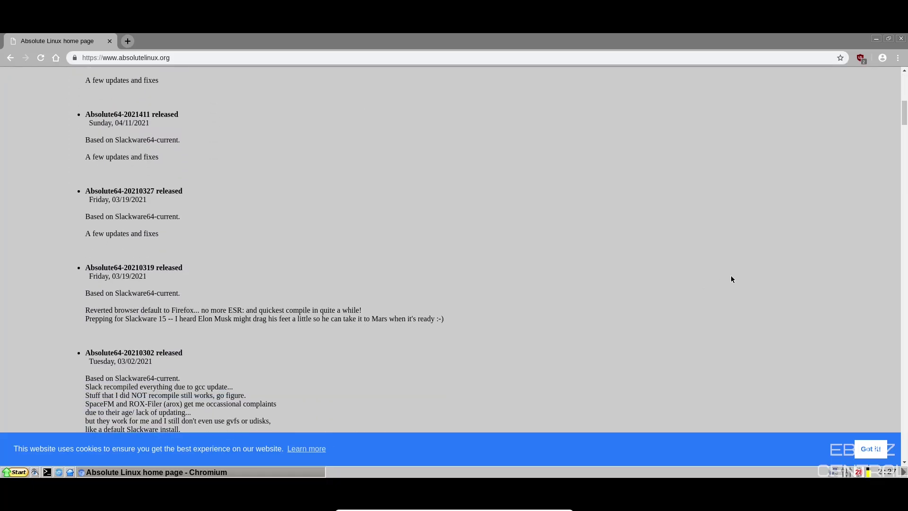
drag(904, 118, 904, 92)
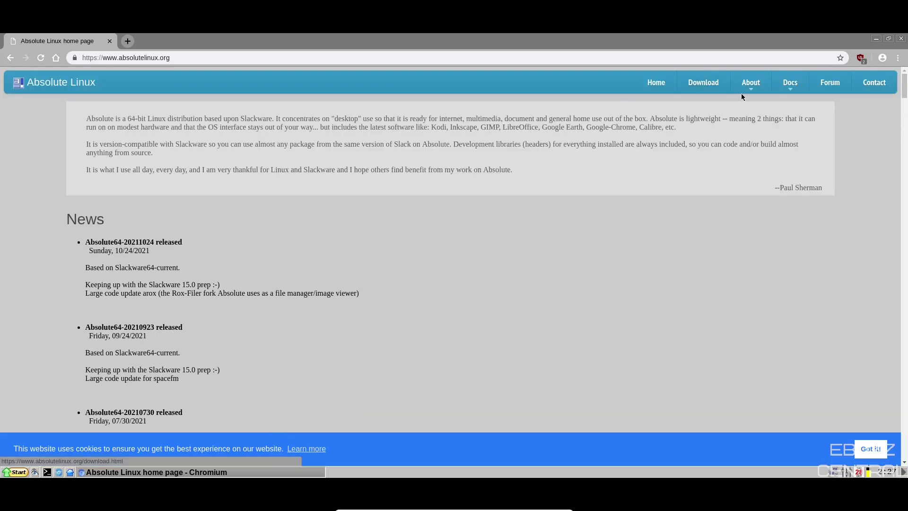
mouse_move(752, 83)
mouse_move(791, 84)
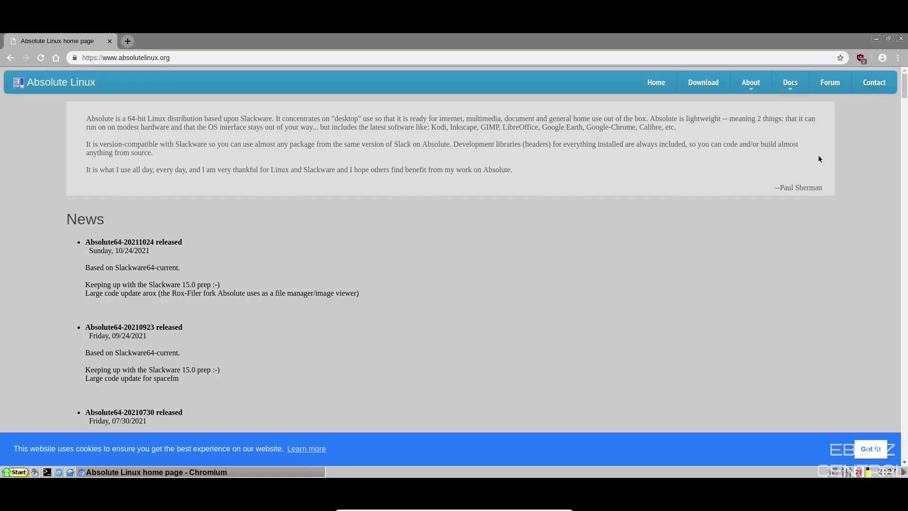
- Close Chromium and show the desktop context menu's Open submenu with Desktop Folder
click(901, 38)
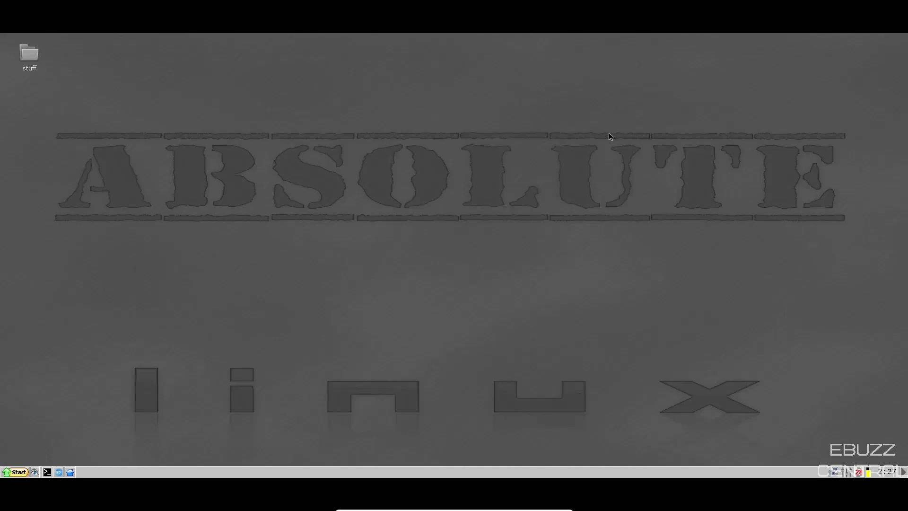
right_click(462, 202)
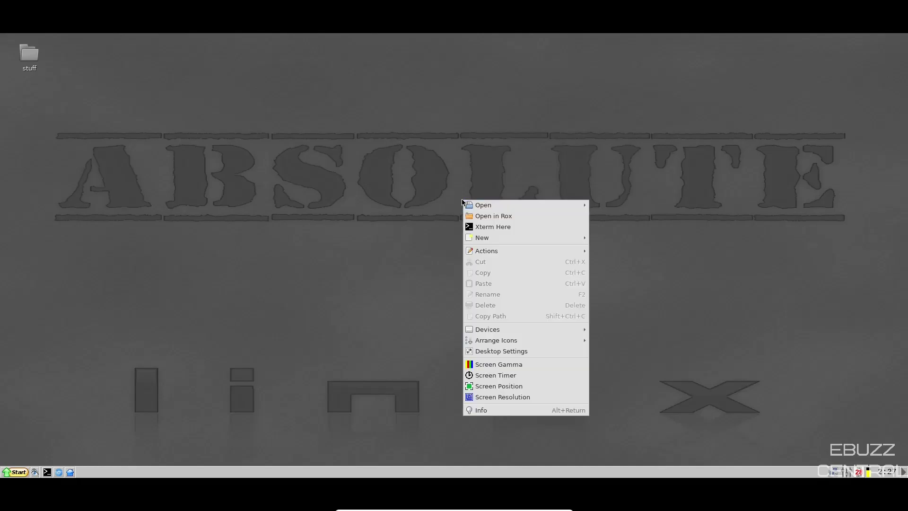
mouse_move(489, 207)
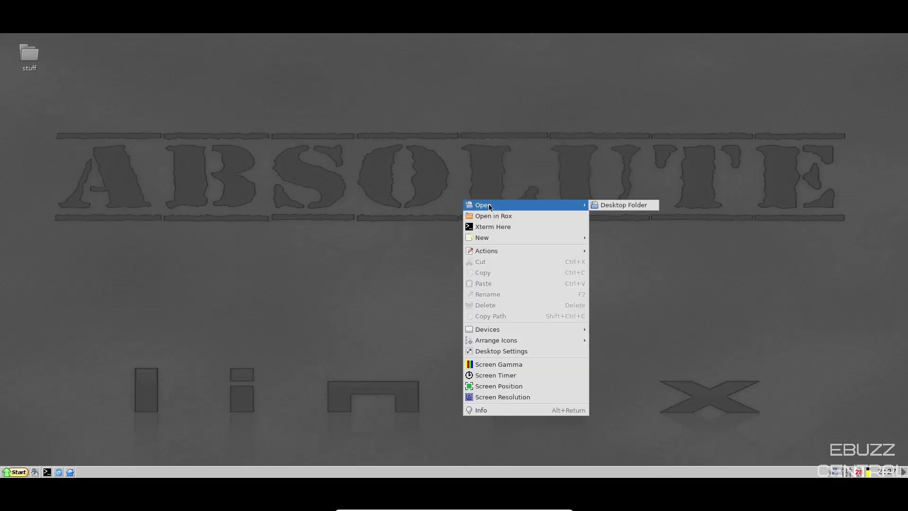
- Open an xterm in the Desktop folder and run htop to list running processes
click(493, 227)
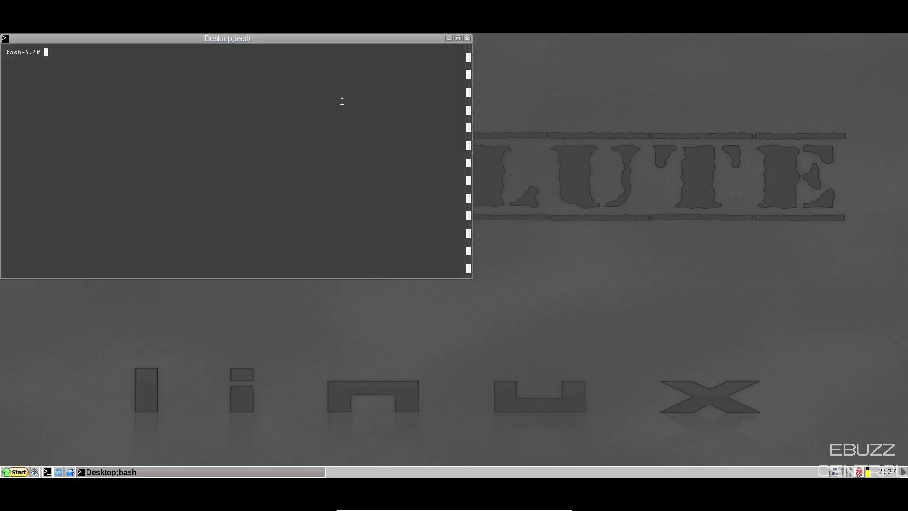
drag(320, 41, 557, 125)
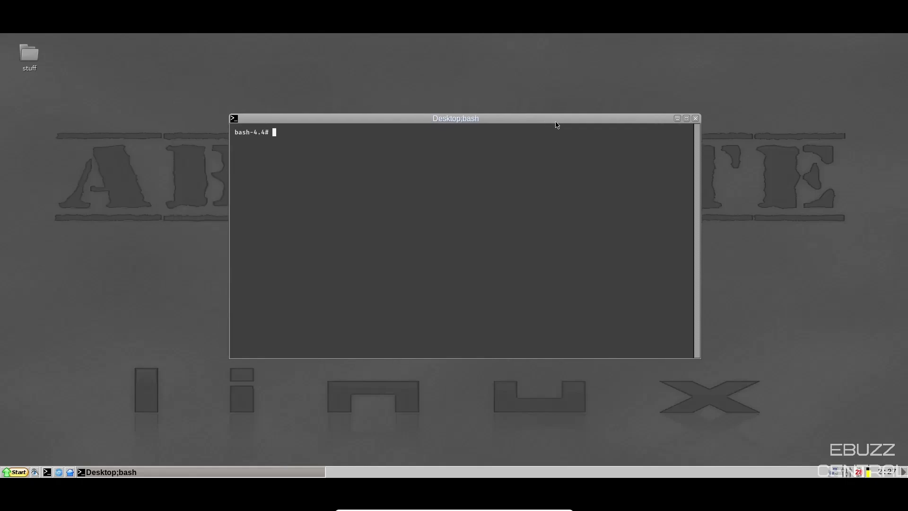
text(htop)
key(Return)
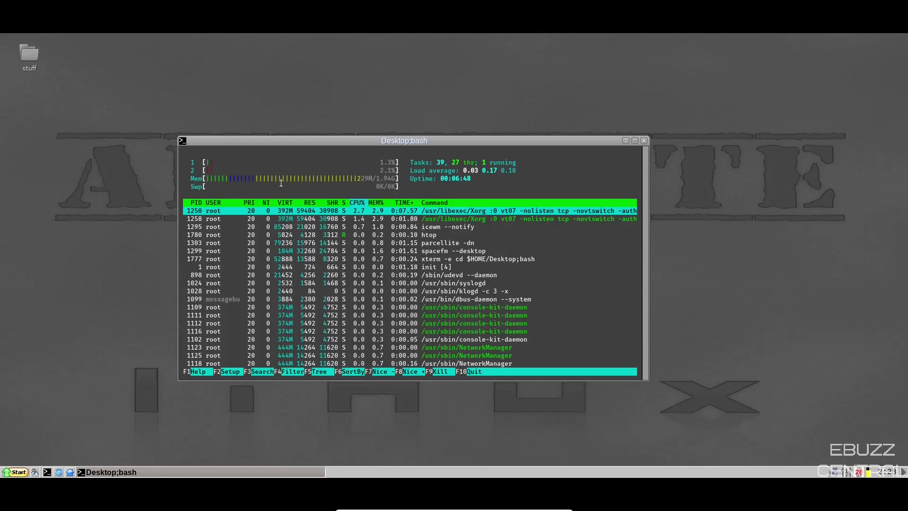
drag(435, 141, 503, 96)
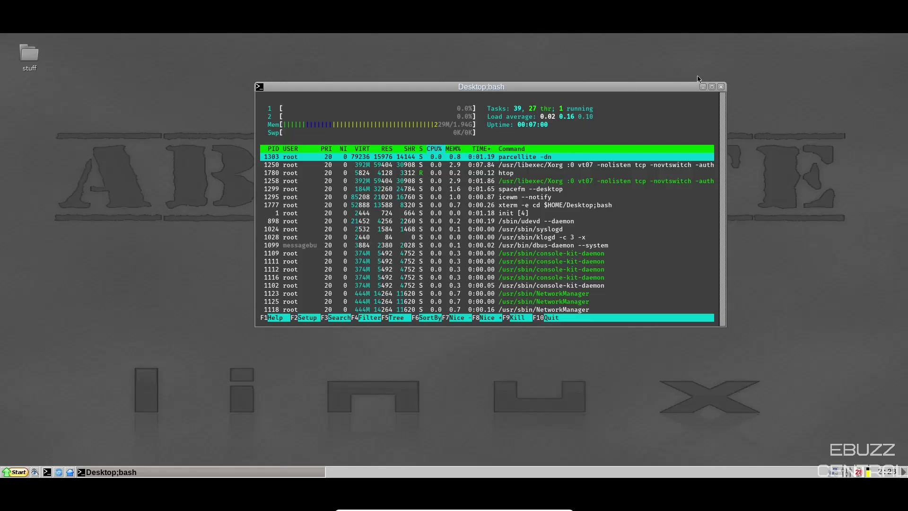
click(721, 87)
right_click(500, 149)
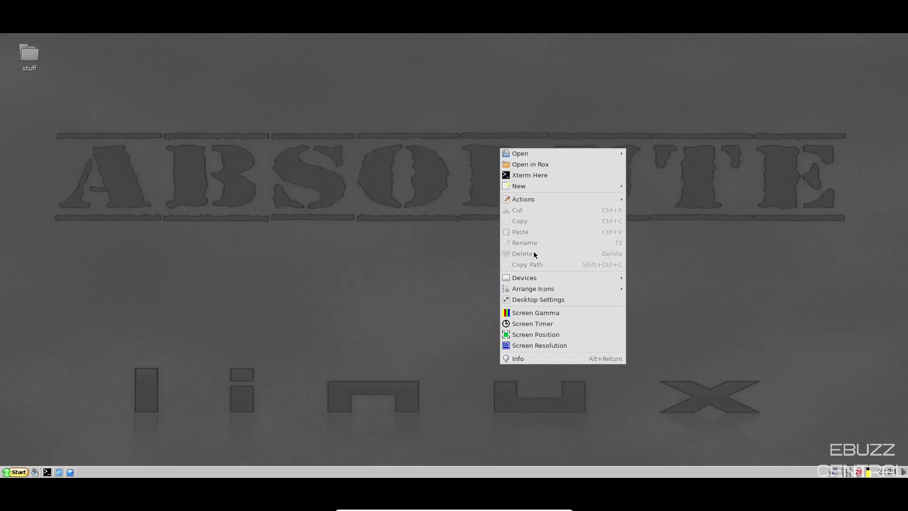
mouse_move(535, 280)
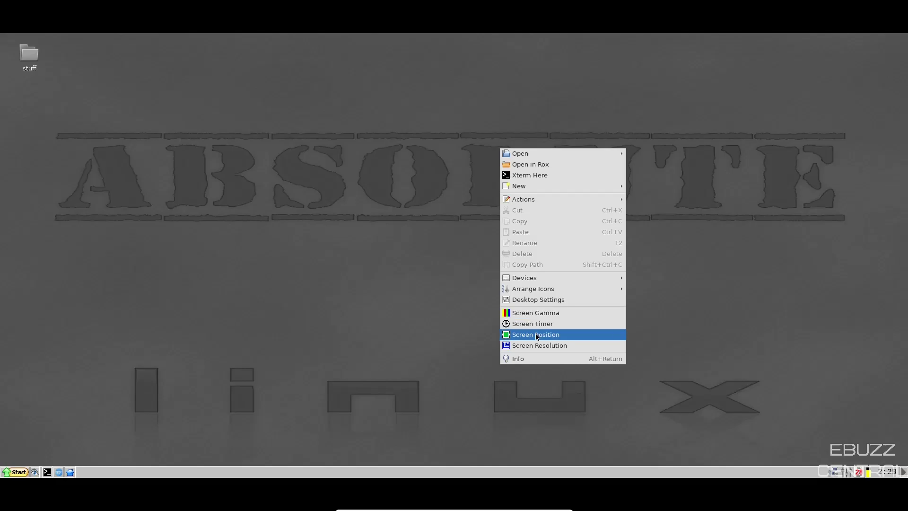
click(533, 364)
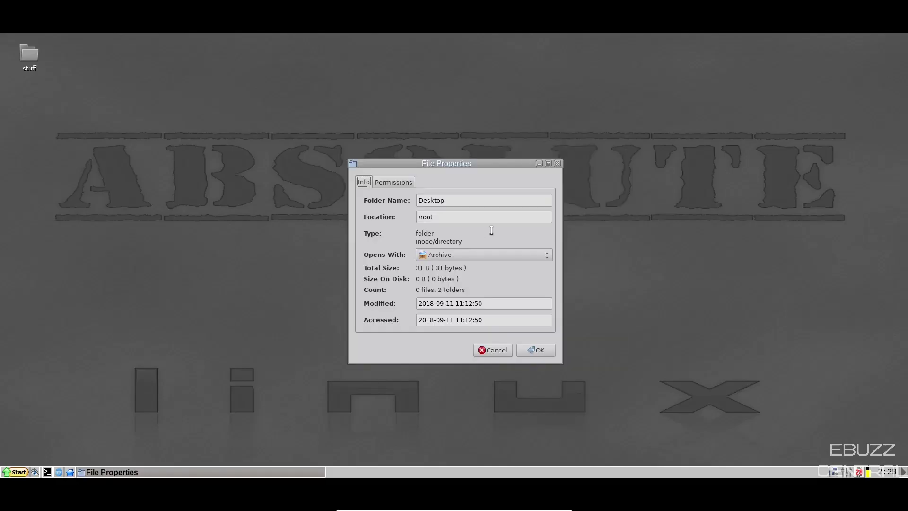
click(384, 184)
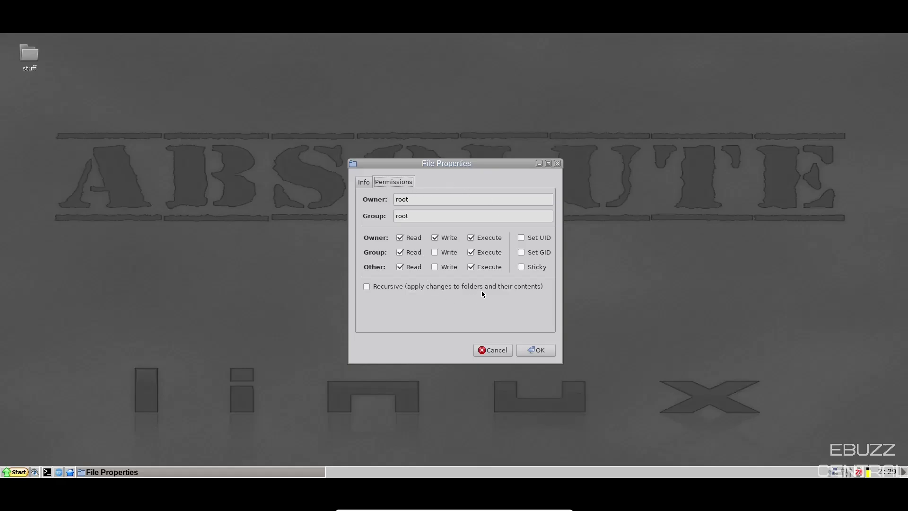
click(558, 164)
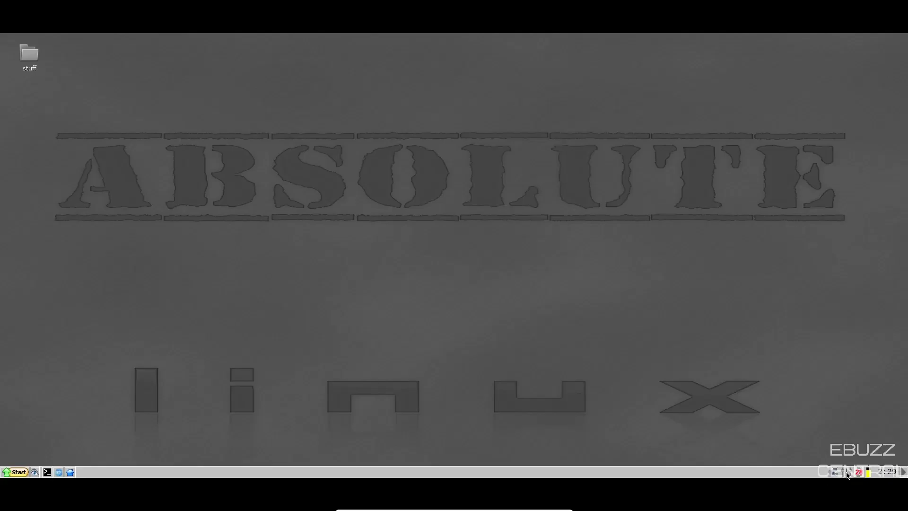
- Lower the tray volume to 45% and bring up IceWM's window-management menu from the taskbar
scroll(847, 474, down, 1)
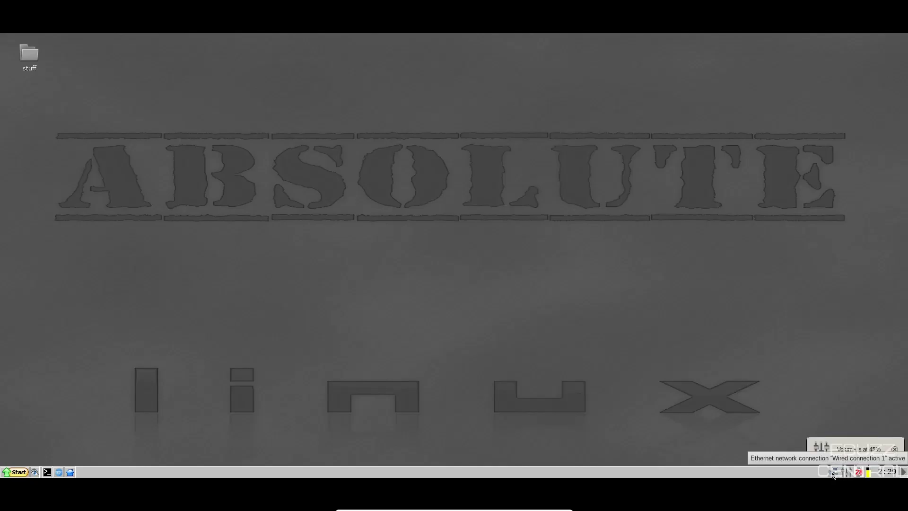
right_click(622, 476)
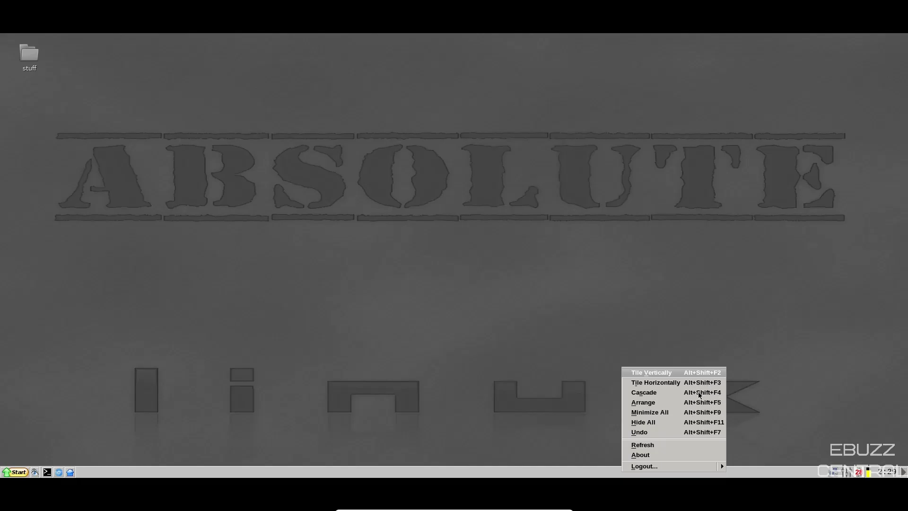
- Dismiss the window menu and toggle SpaceFM's side pane between device list and folder tree
click(480, 332)
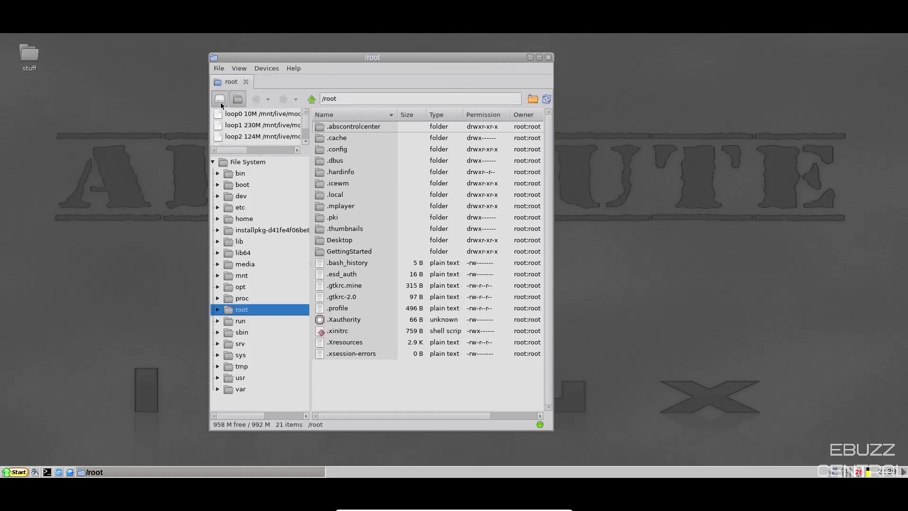
click(237, 100)
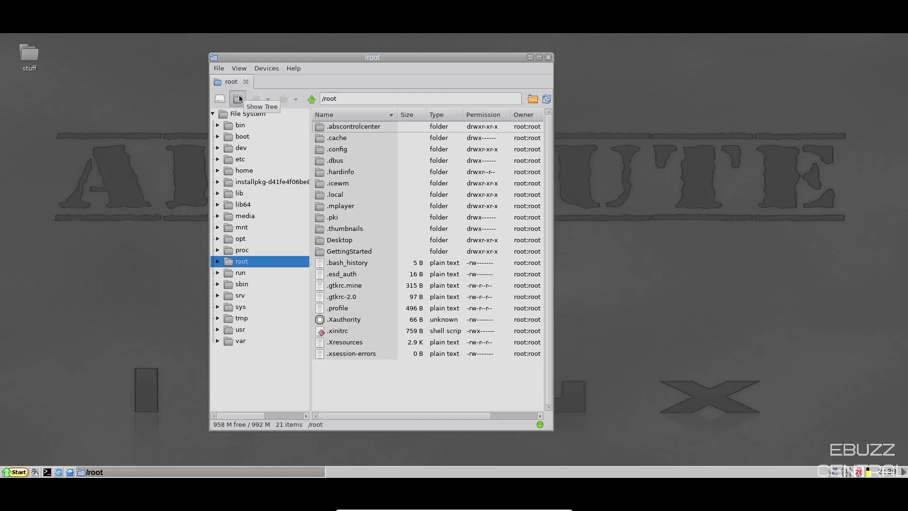
click(240, 99)
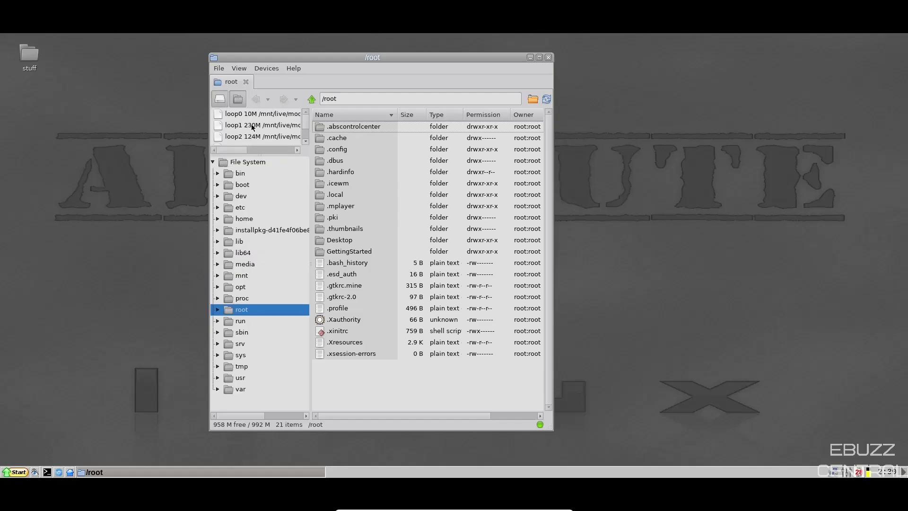
click(234, 98)
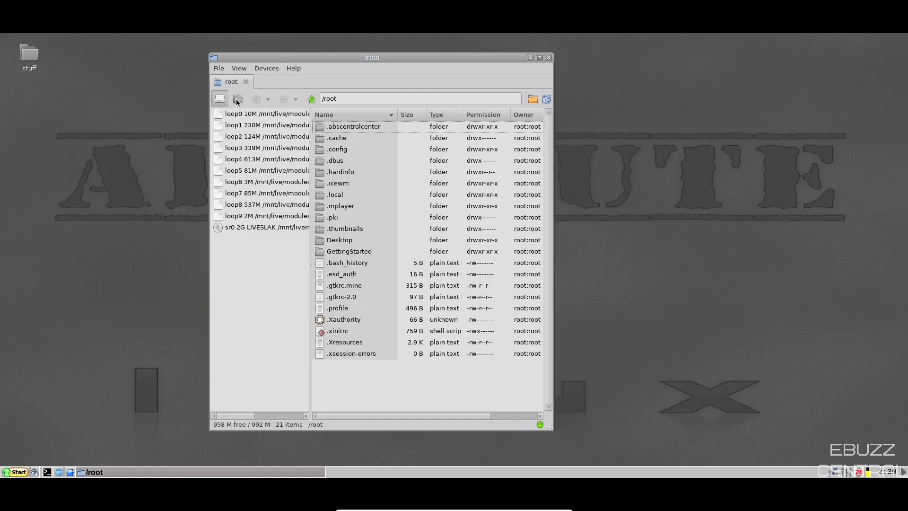
click(238, 101)
click(220, 100)
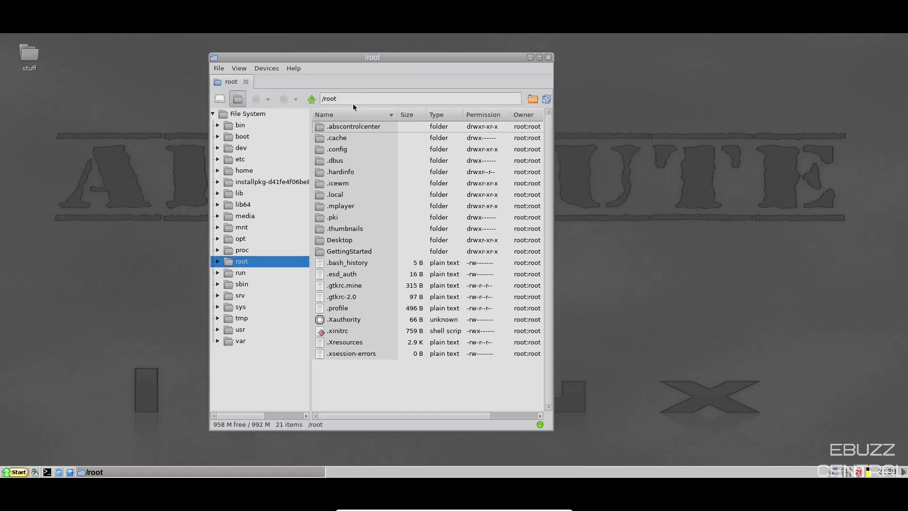
- View SpaceFM's About information, then widen the window to reveal the Modified column
click(294, 69)
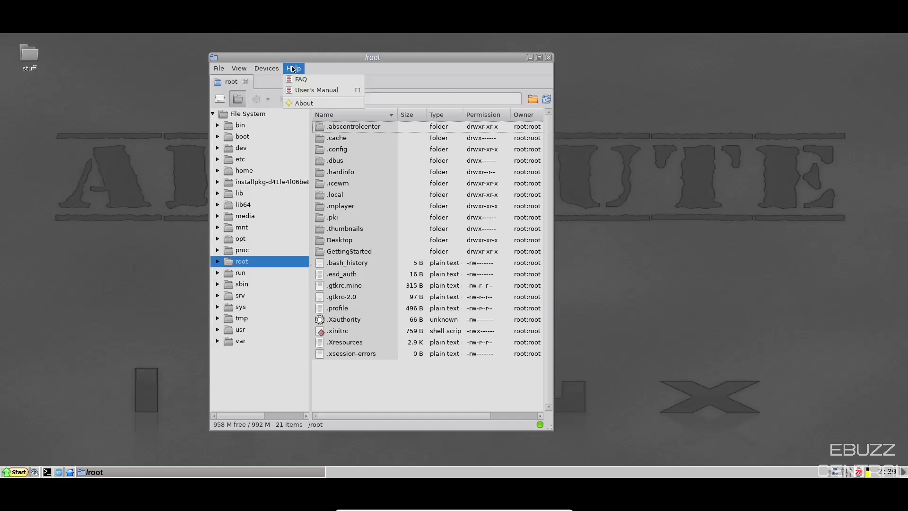
click(301, 104)
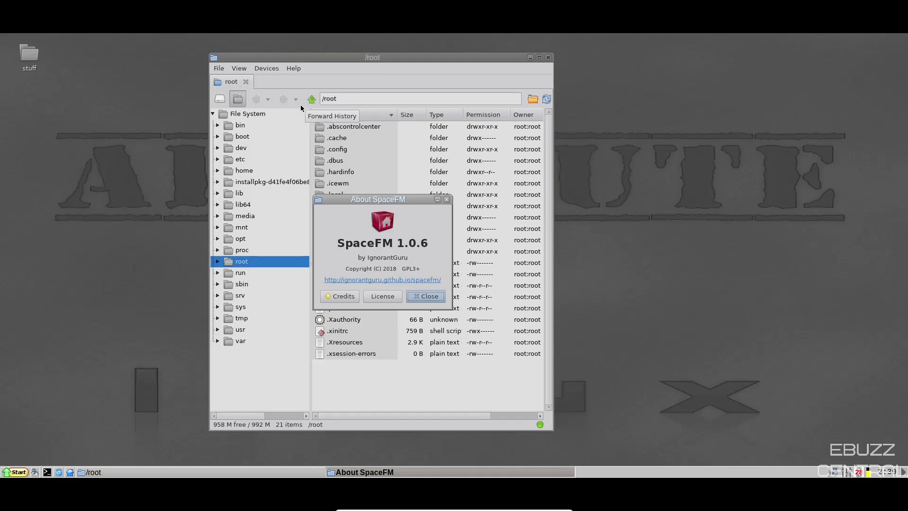
click(447, 199)
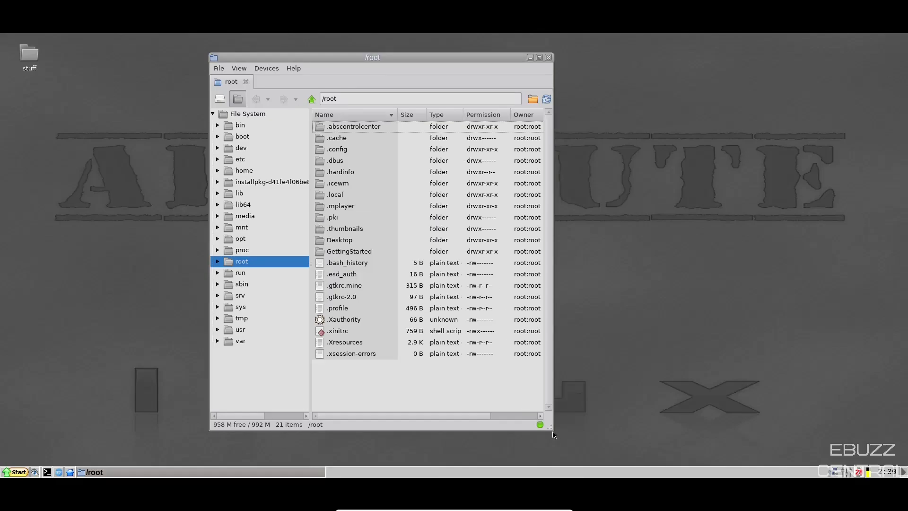
drag(552, 430, 714, 405)
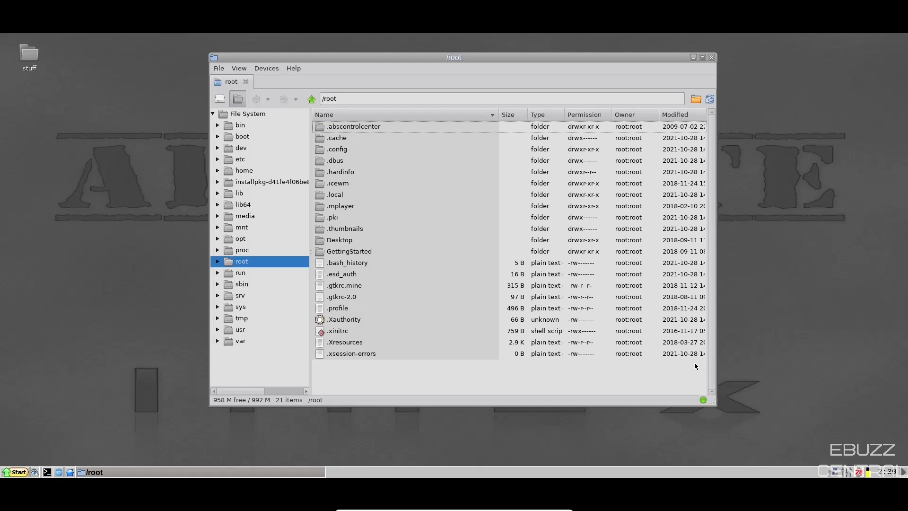
- Close SpaceFM, launch Control Center from Start, maximize it and show the Applications category
click(711, 58)
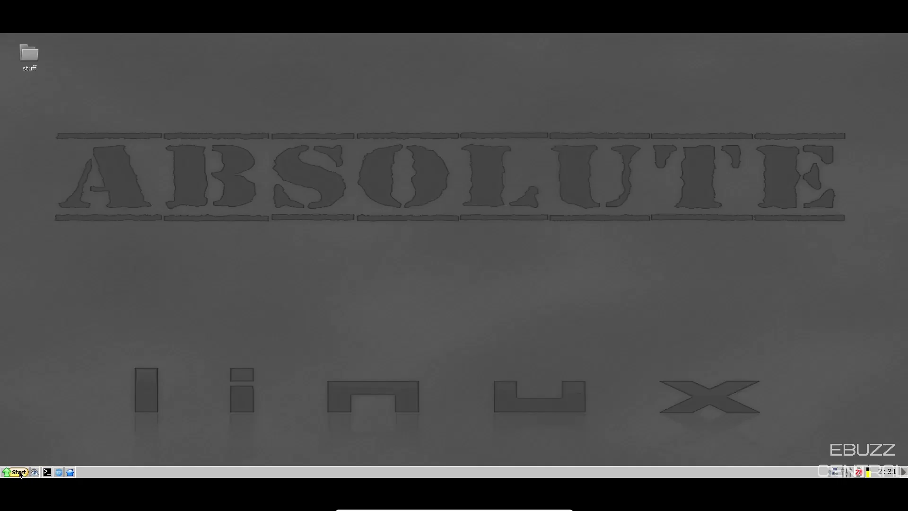
click(19, 472)
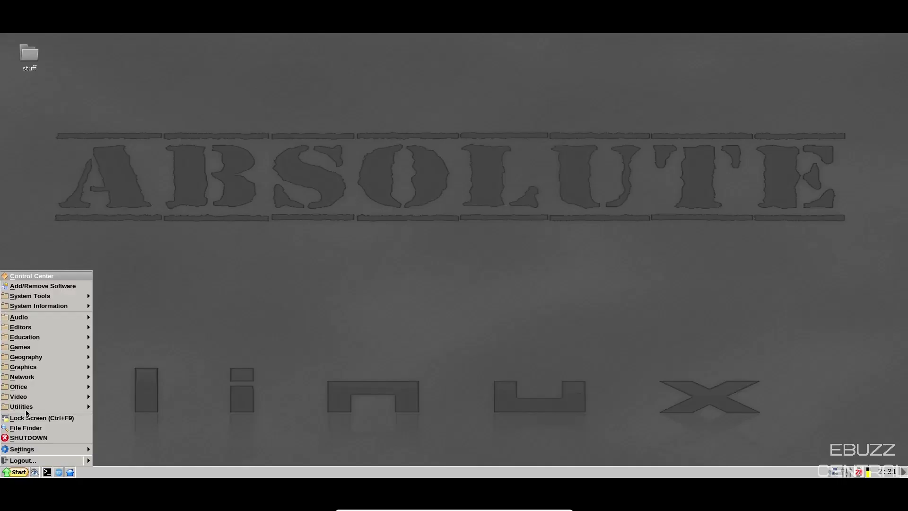
click(30, 276)
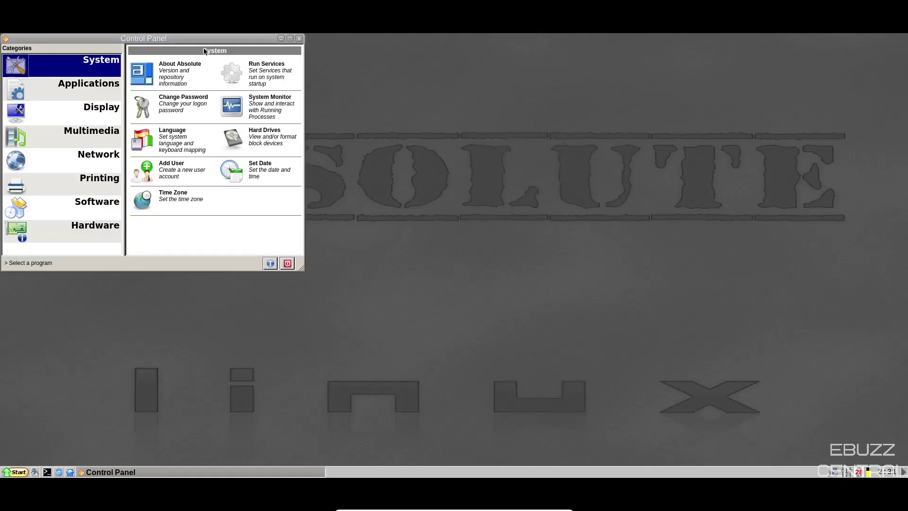
drag(203, 46, 485, 135)
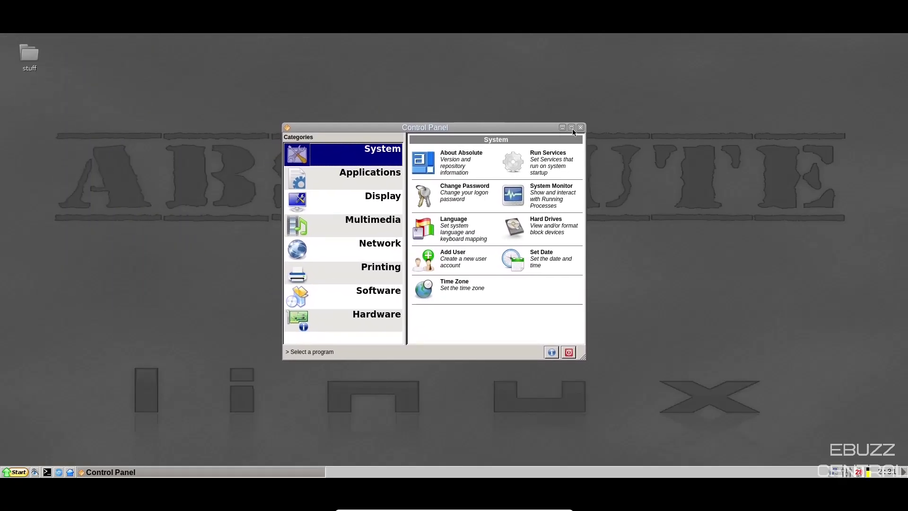
click(571, 128)
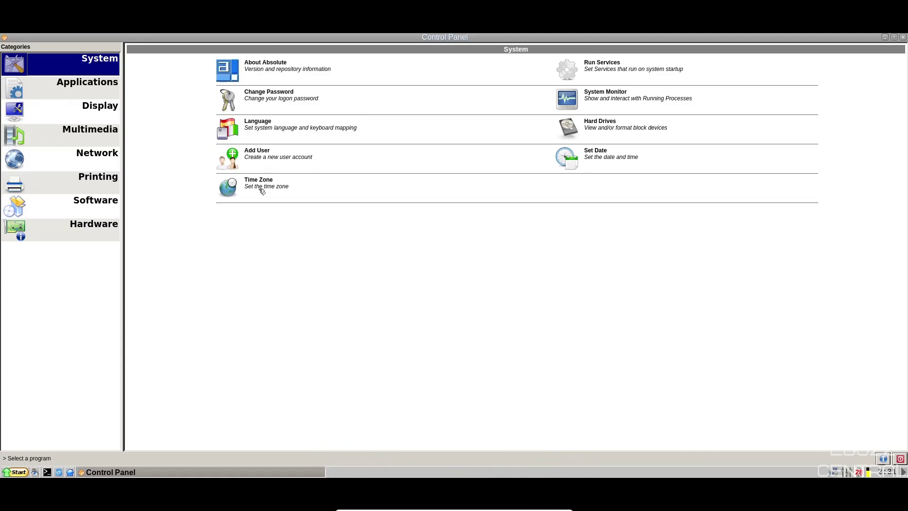
click(81, 87)
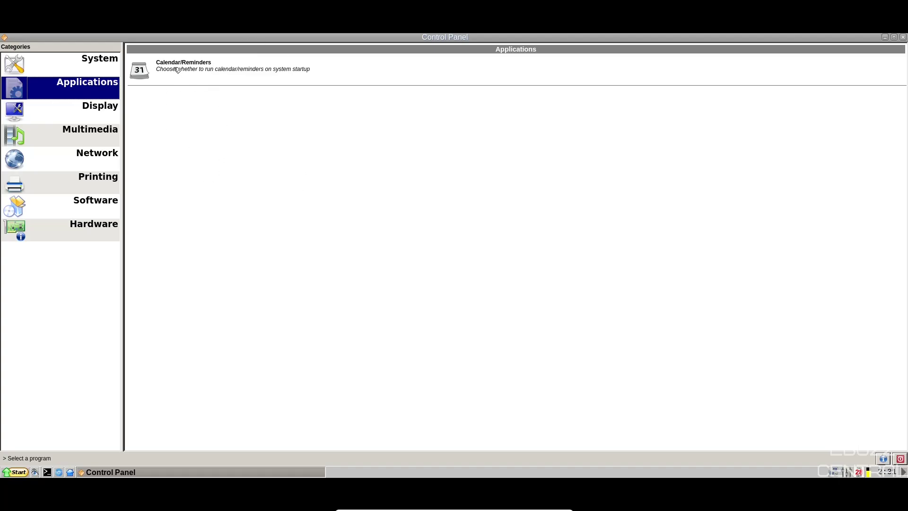
- Set the wallpaper to linux_world.jpg in Display > Desktop Settings, then minimize the Control Panel to check it
click(105, 110)
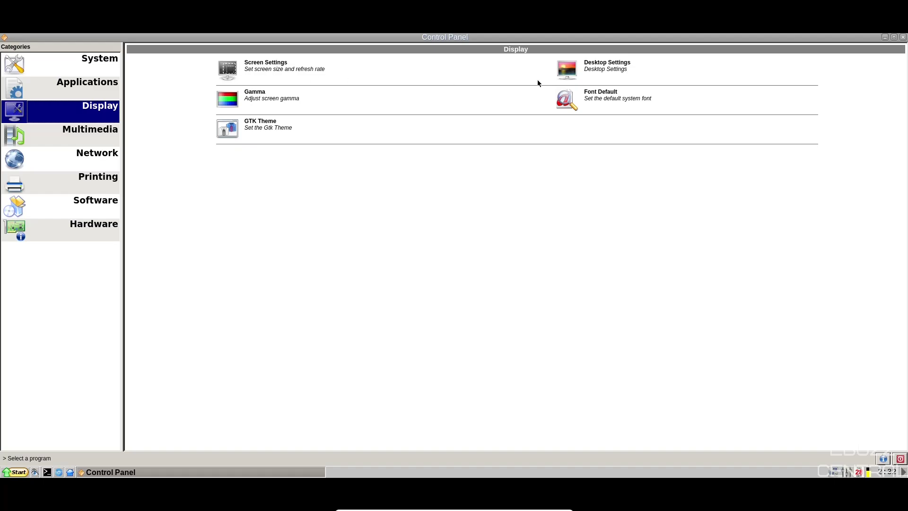
double_click(607, 70)
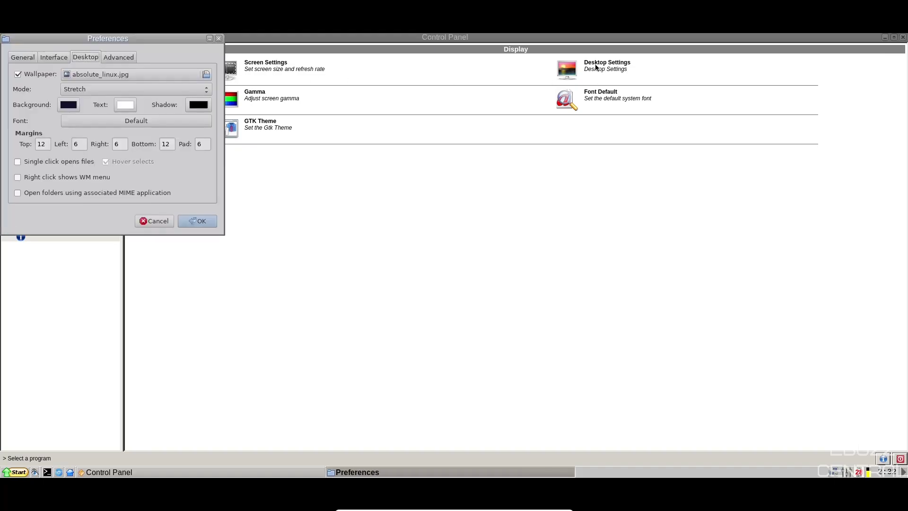
drag(140, 38, 436, 123)
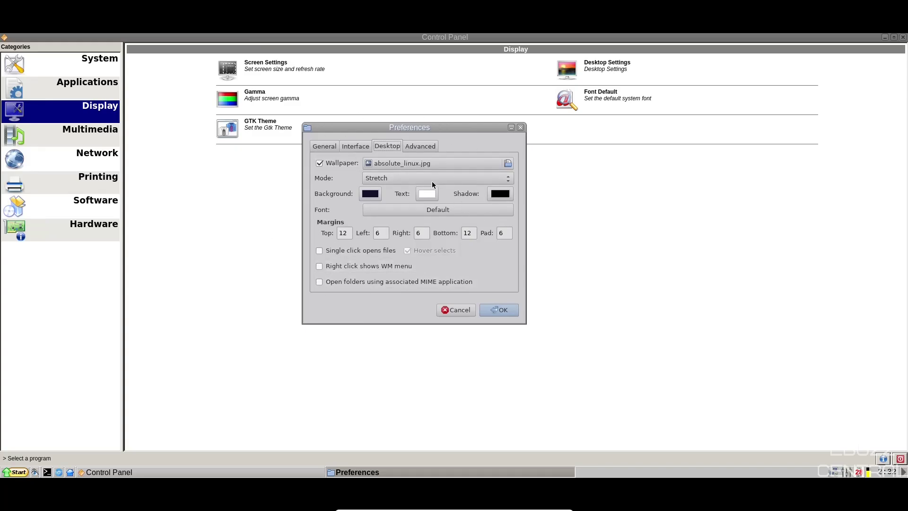
click(450, 164)
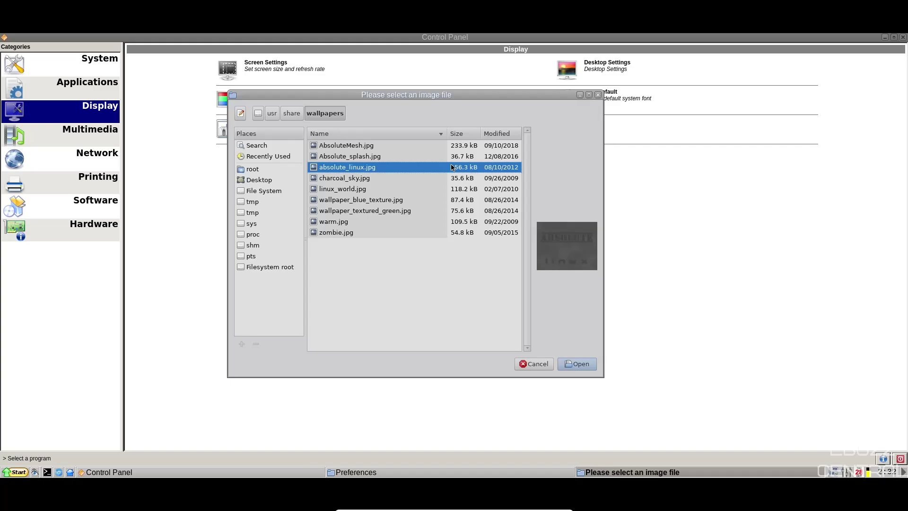
click(354, 178)
click(351, 191)
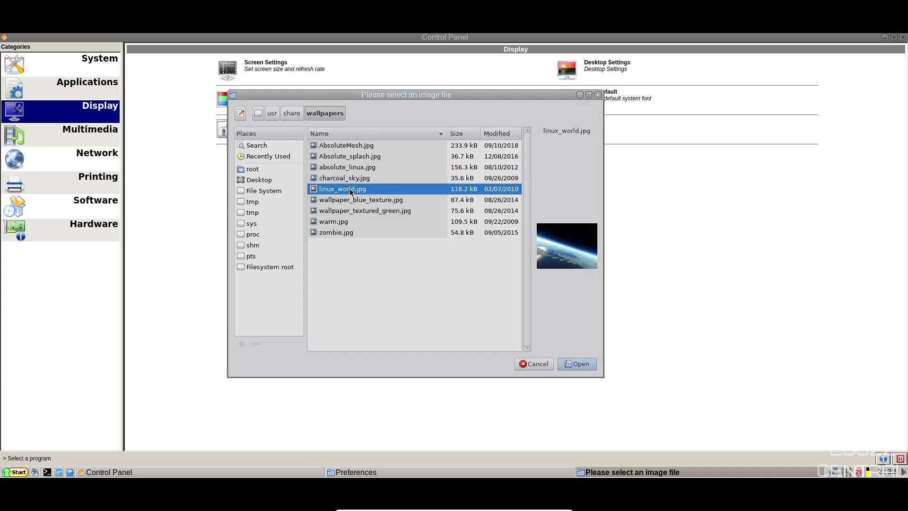
click(581, 364)
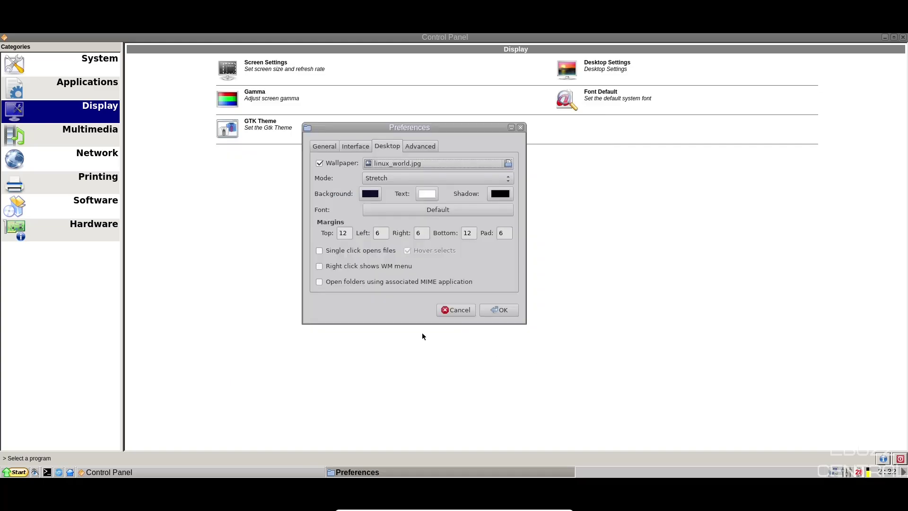
click(492, 310)
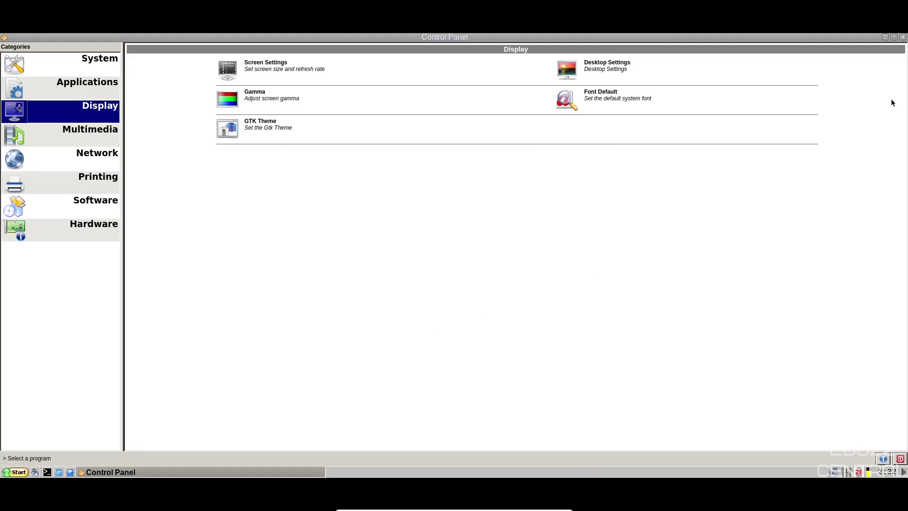
click(885, 38)
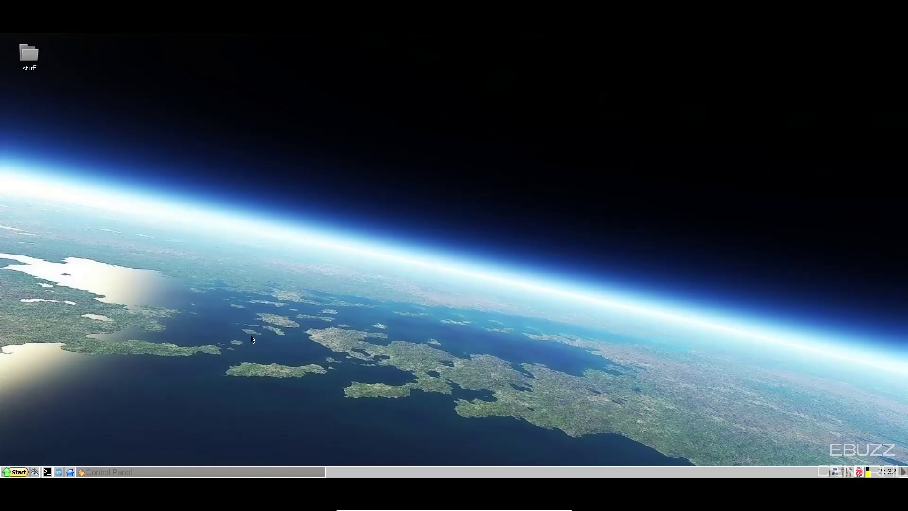
- Restore the Control Panel and read, then close, the About Multimedia Extras notice
click(162, 472)
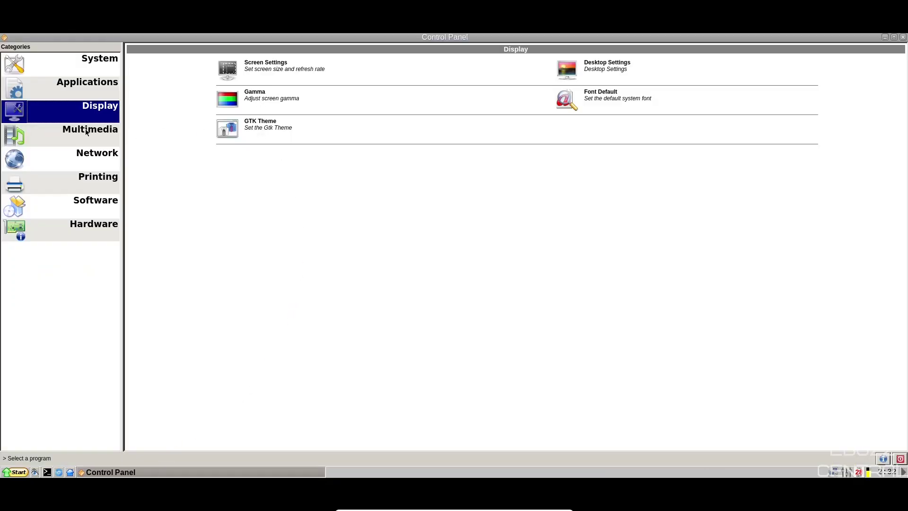
click(75, 139)
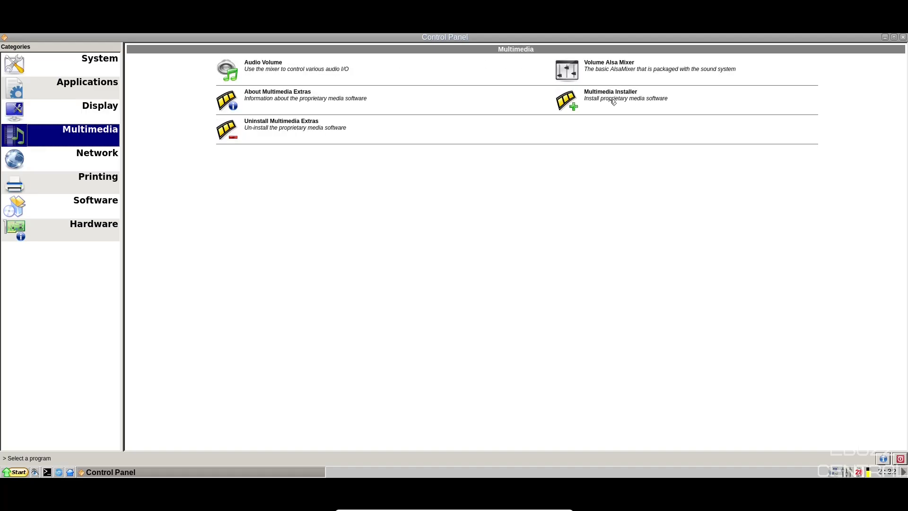
click(274, 104)
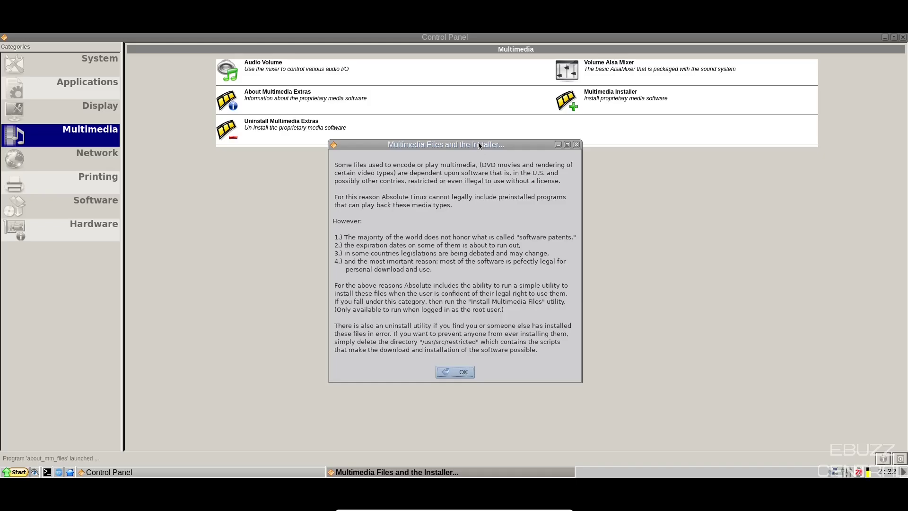
drag(481, 145, 465, 156)
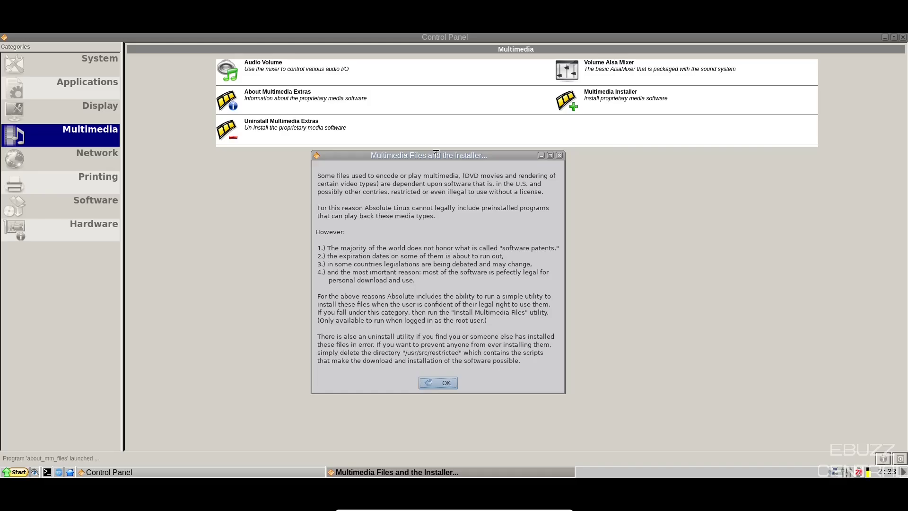
click(559, 155)
click(89, 162)
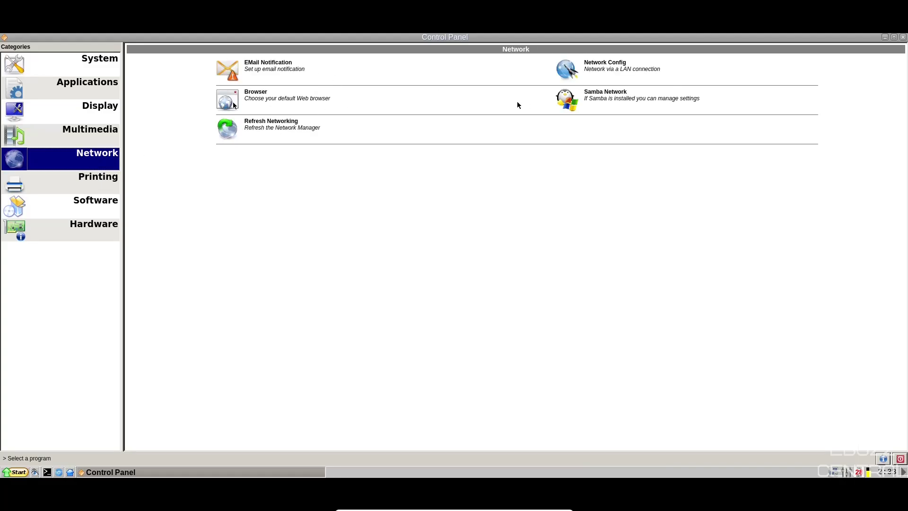
click(105, 181)
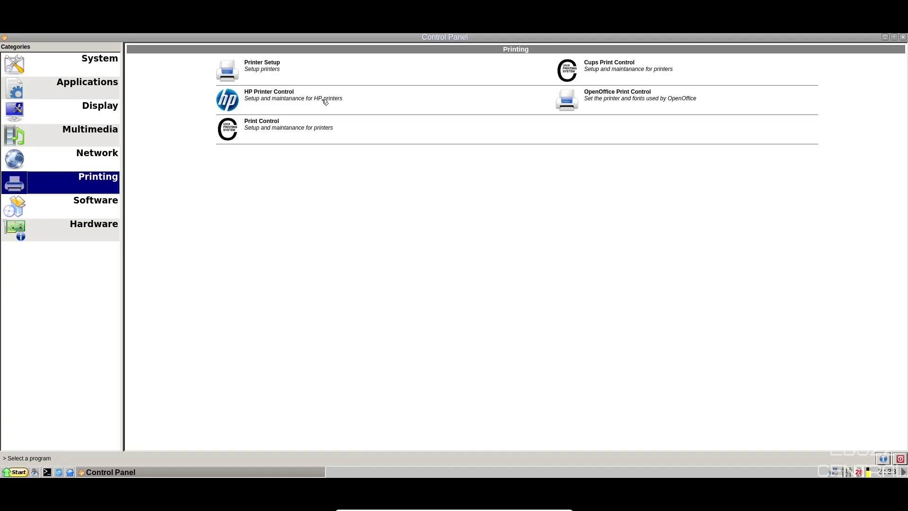
click(73, 203)
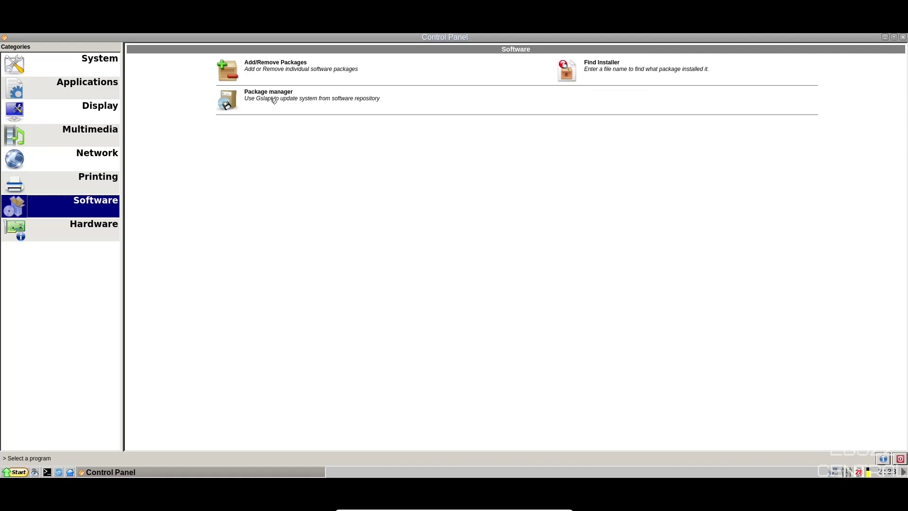
click(269, 74)
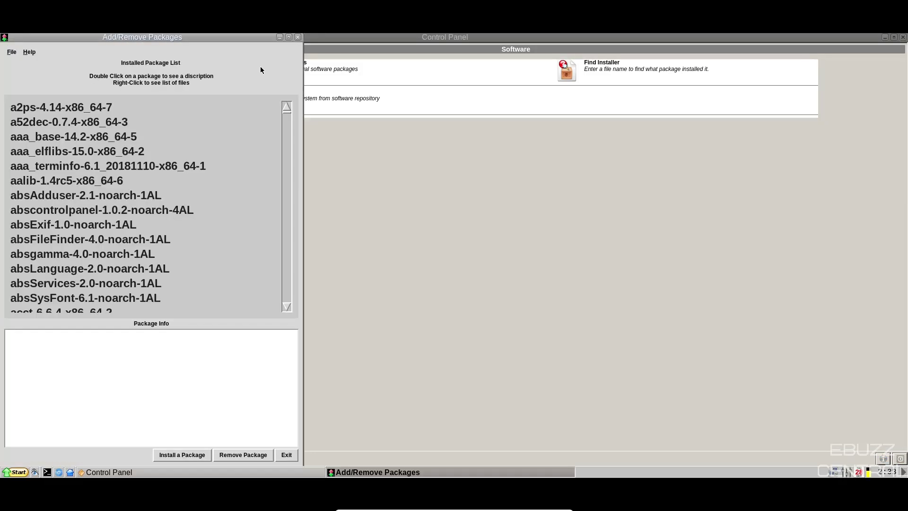
scroll(384, 192, down, 5)
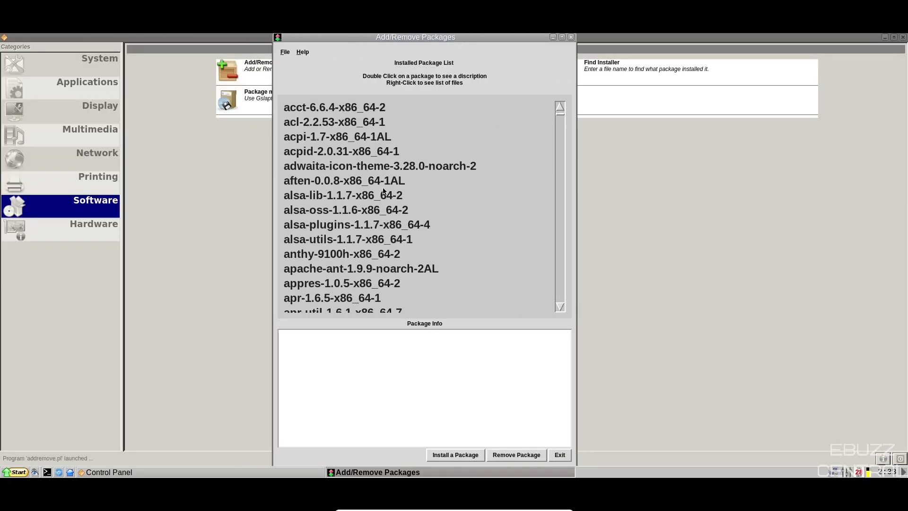
scroll(384, 191, down, 8)
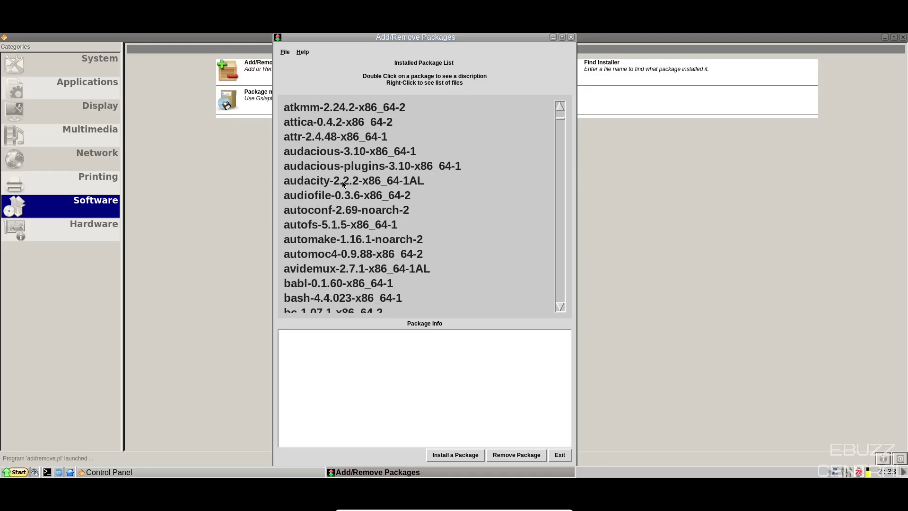
click(309, 196)
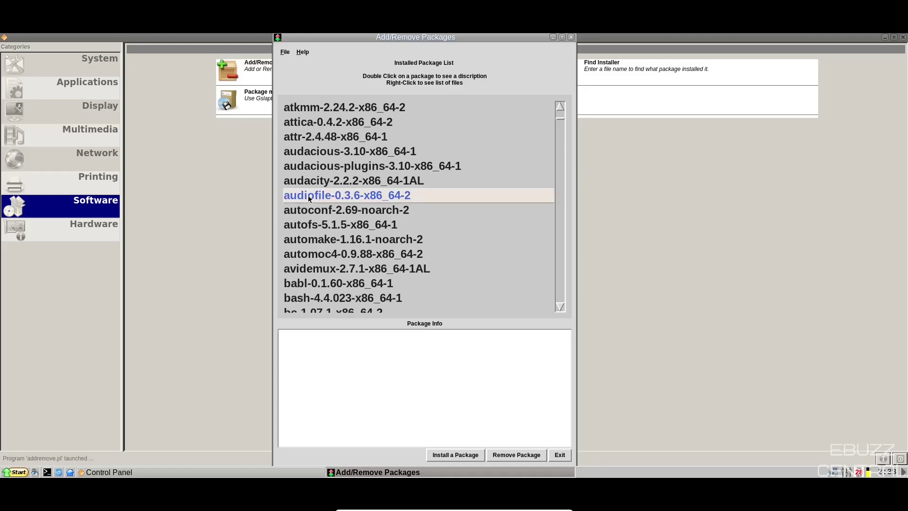
double_click(308, 195)
scroll(355, 354, down, 1)
scroll(355, 355, up, 1)
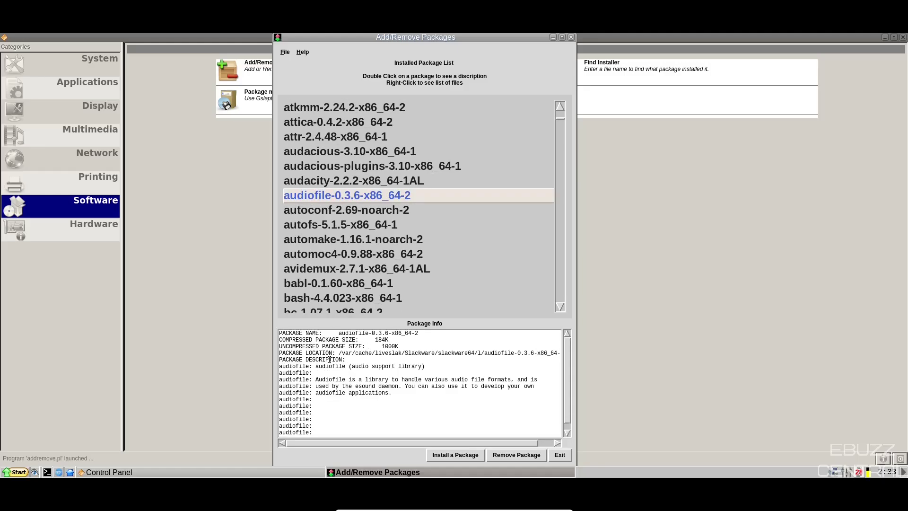
scroll(414, 355, down, 1)
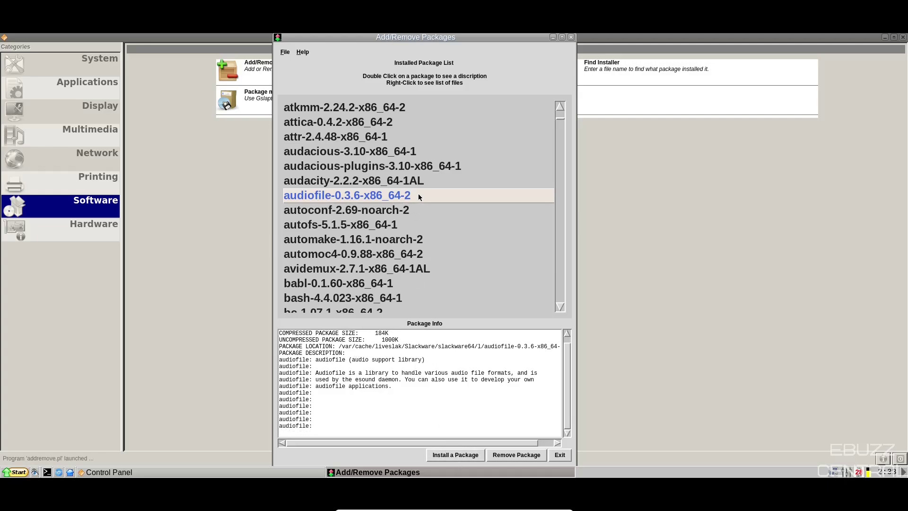
double_click(312, 268)
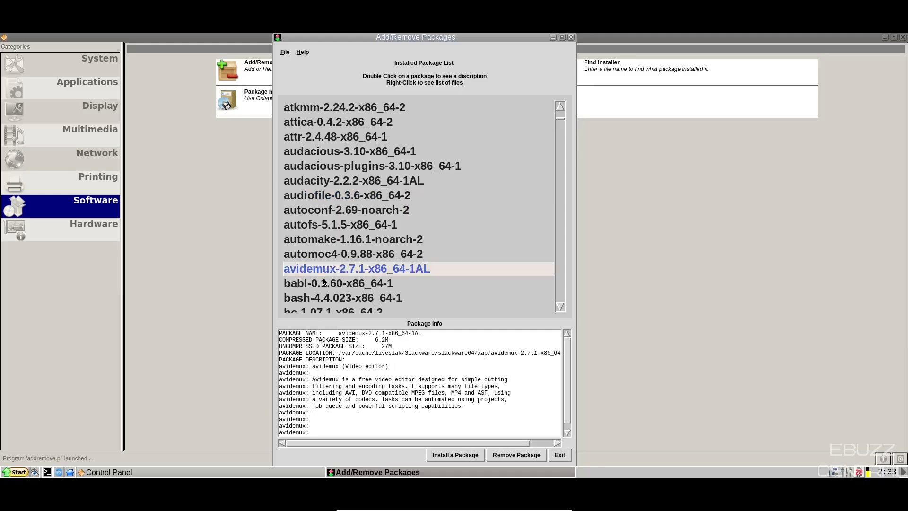
scroll(411, 355, down, 1)
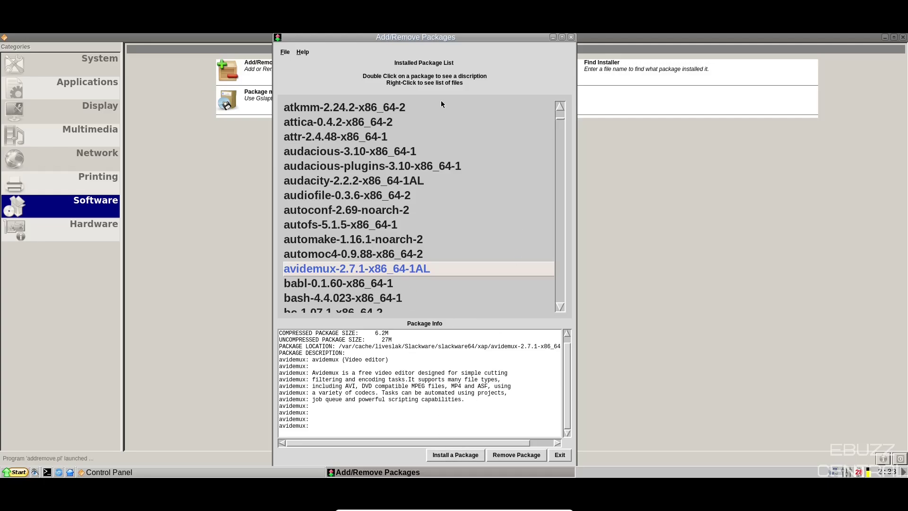
click(572, 38)
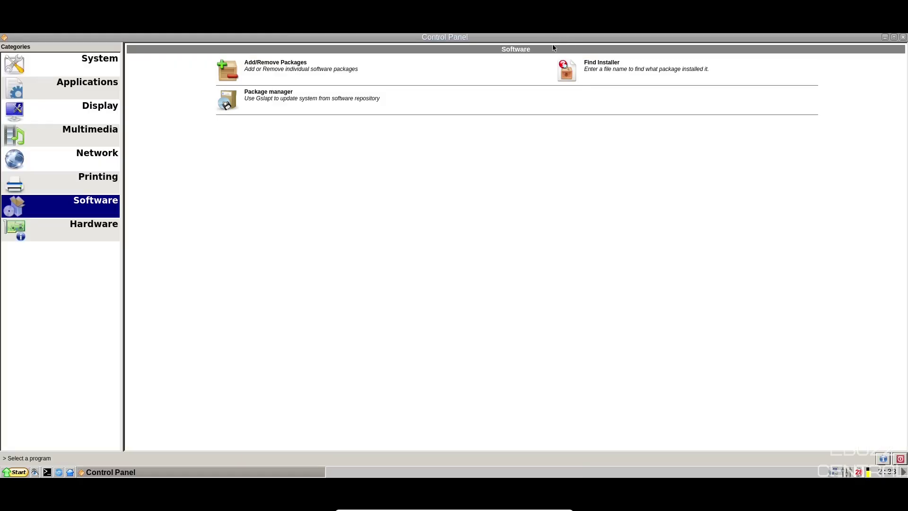
click(281, 100)
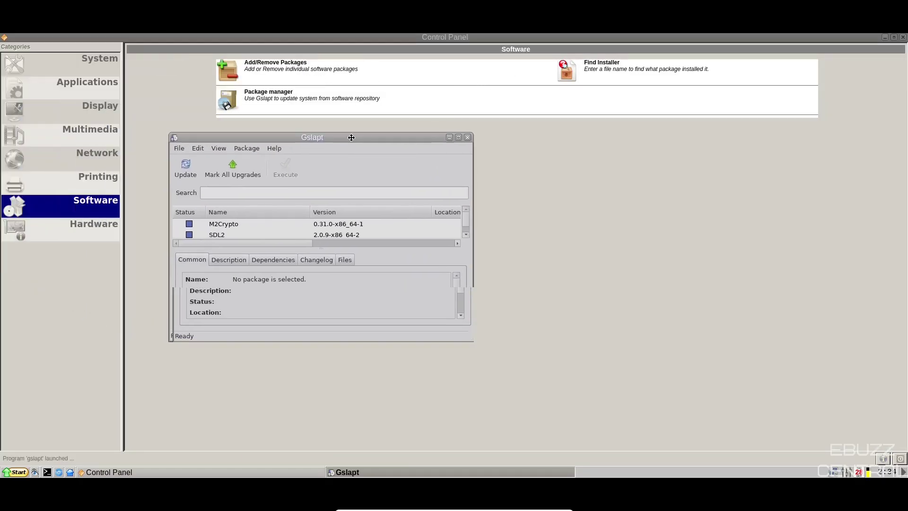
drag(519, 334, 646, 419)
click(634, 137)
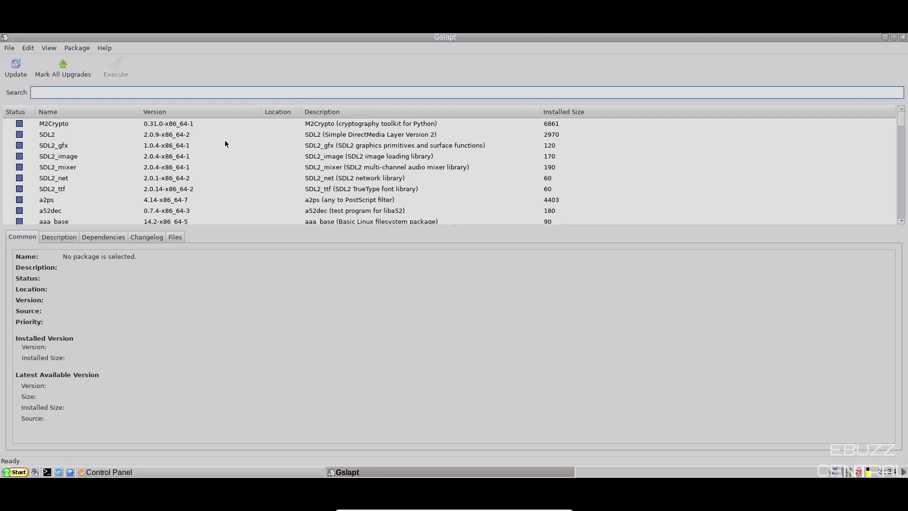
scroll(225, 142, down, 3)
scroll(195, 157, up, 3)
click(50, 94)
key(Return)
text(mpla)
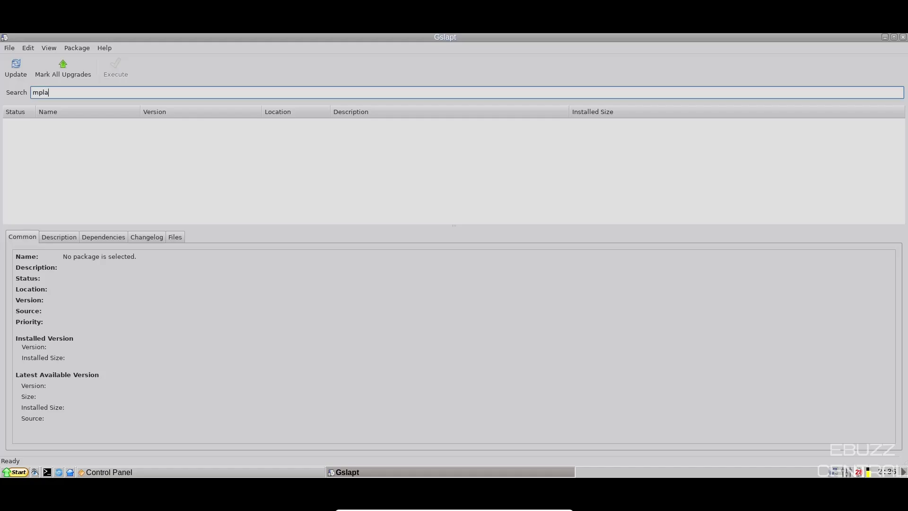
text(yer)
key(BackSpace)
key(BackSpace)
text(yer)
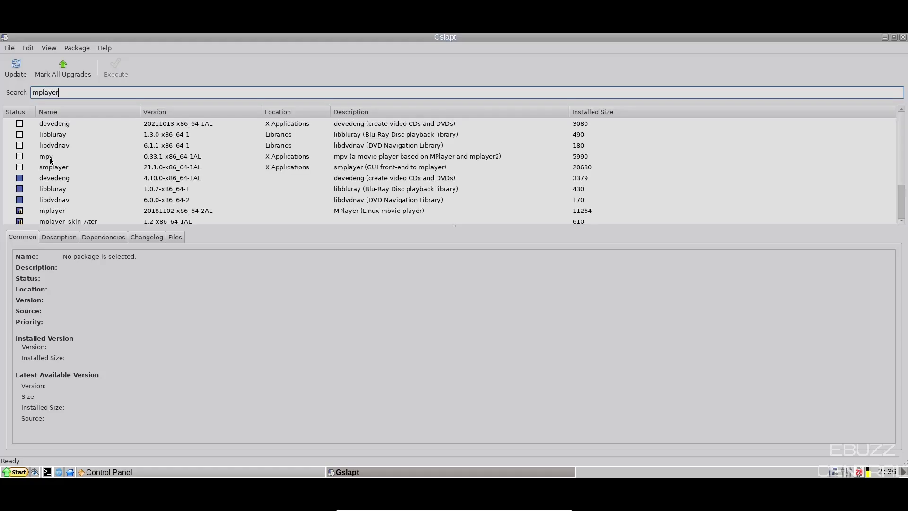
scroll(51, 161, down, 2)
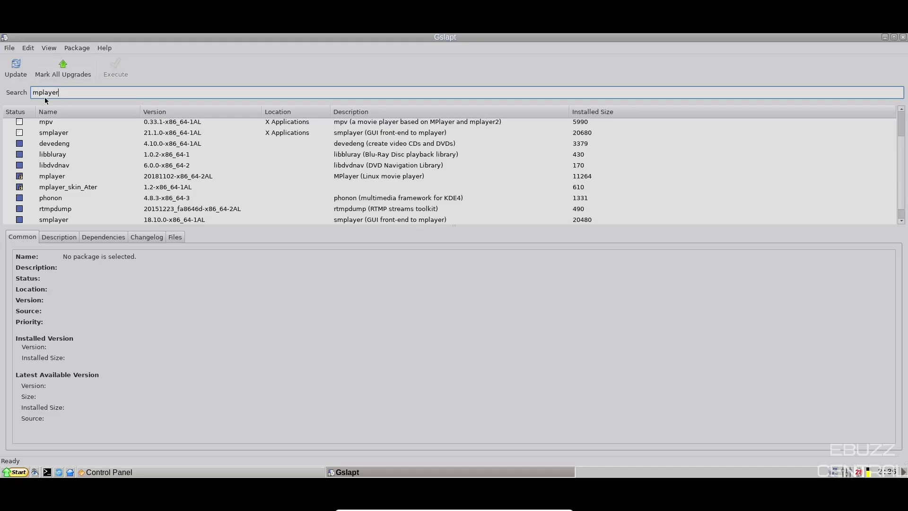
click(52, 177)
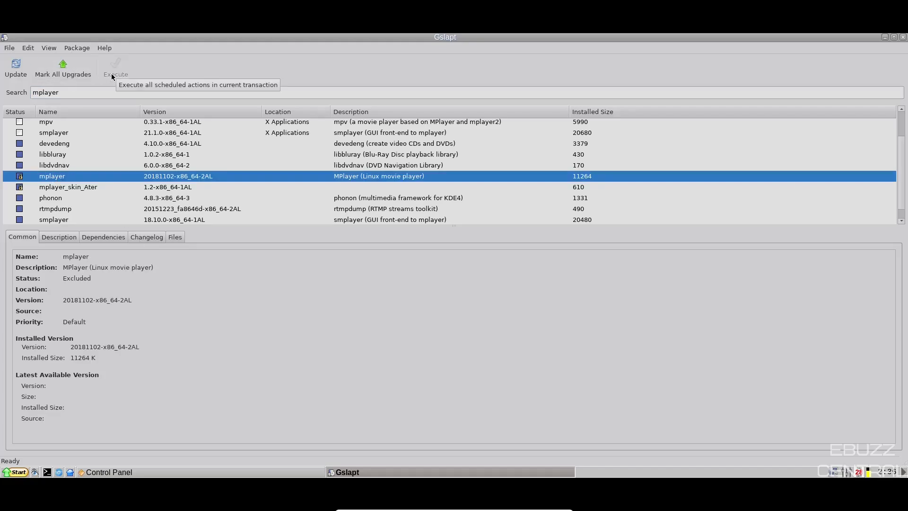
scroll(105, 195, up, 1)
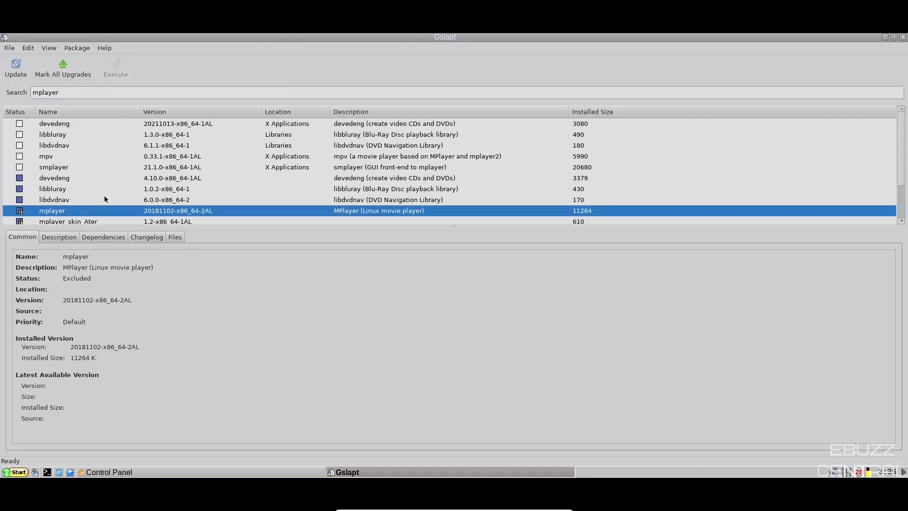
scroll(100, 192, down, 1)
scroll(112, 164, up, 1)
- Close the package manager, view the Hardware category, then close the Control Panel
click(902, 38)
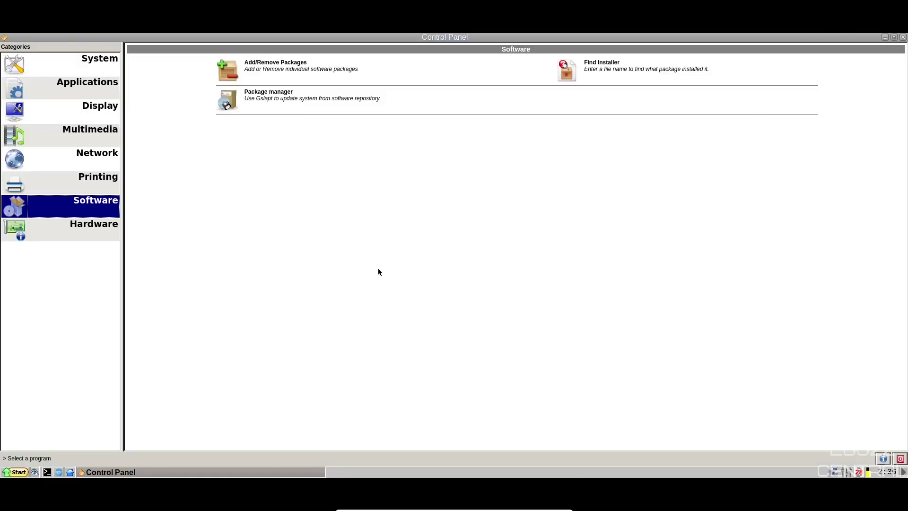
click(94, 230)
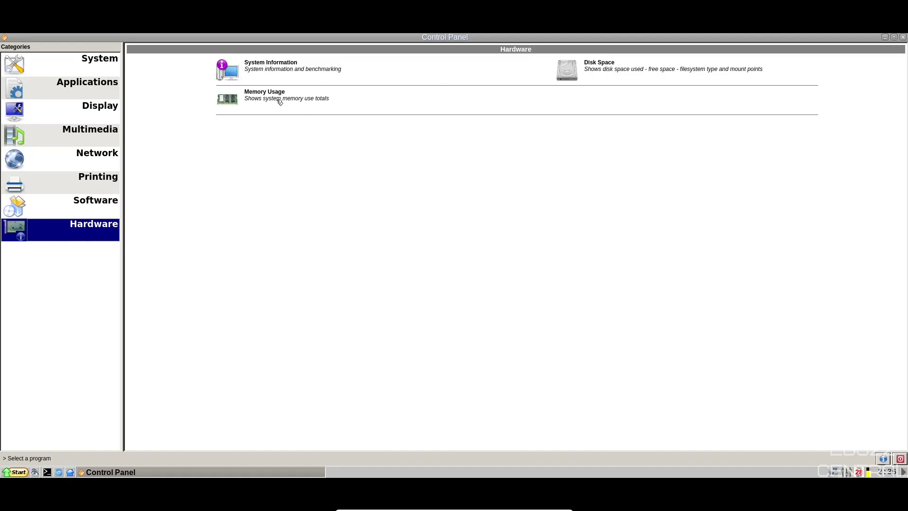
click(903, 37)
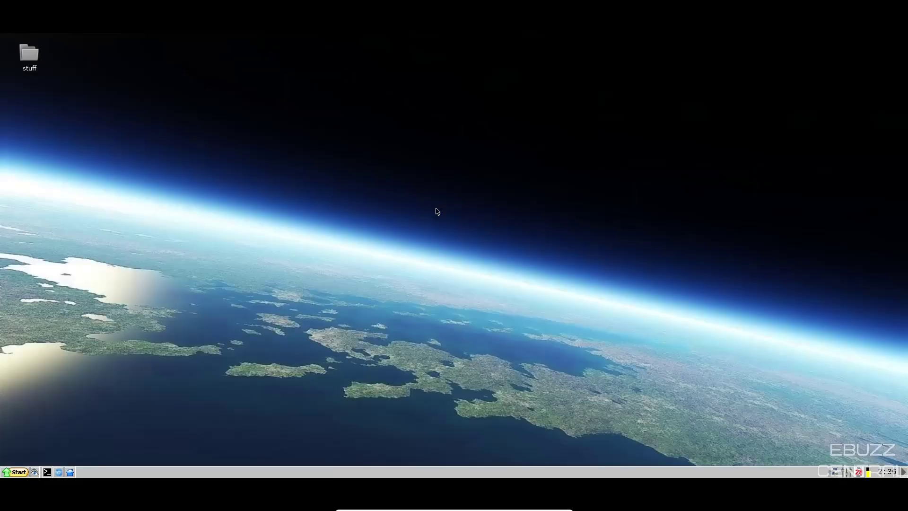
- Browse the Start menu's Editors, Education and Utilities submenus
click(9, 473)
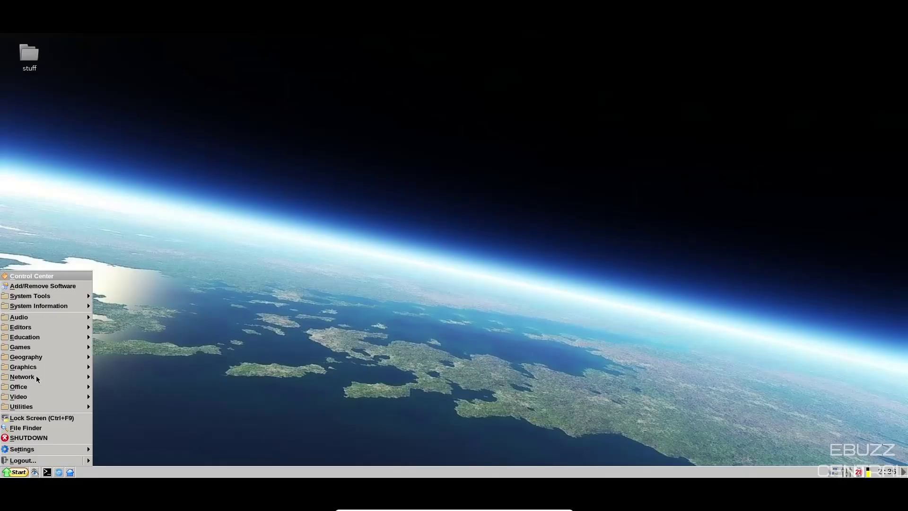
mouse_move(27, 298)
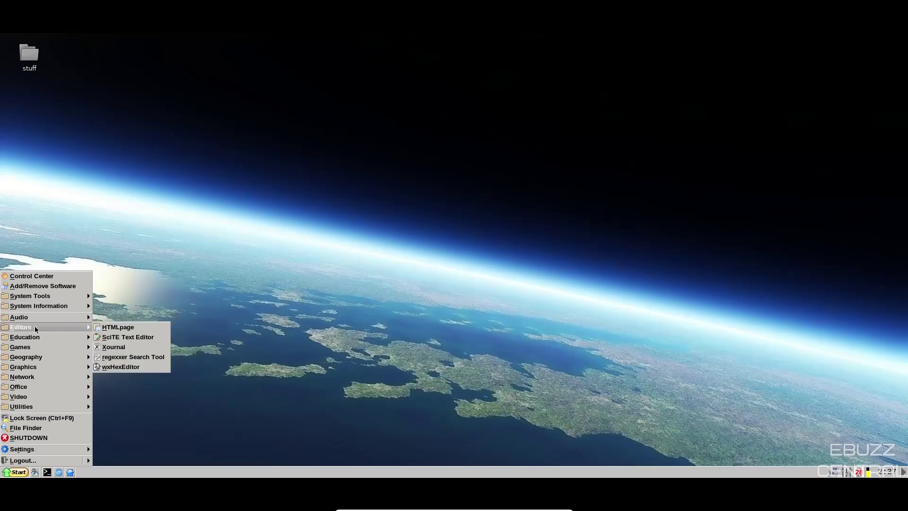
key(Right)
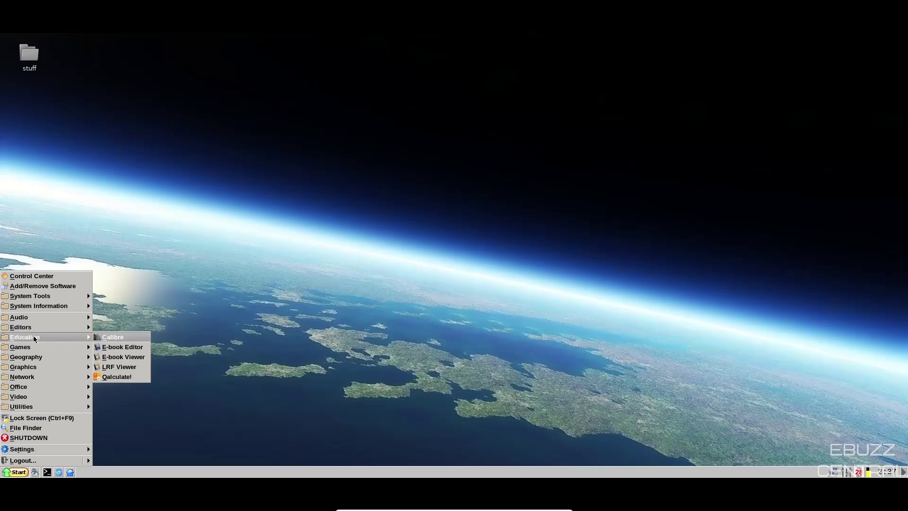
mouse_move(34, 349)
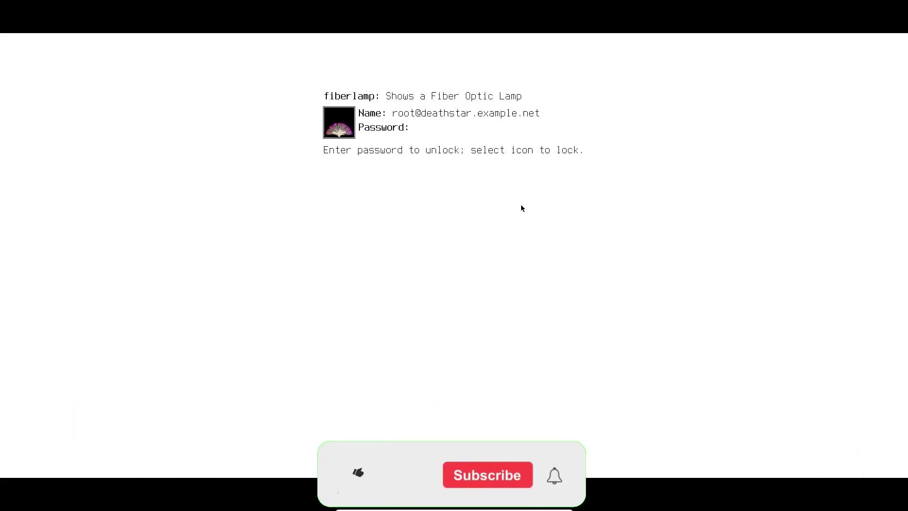
- Dismiss the xscreensaver unlock prompt and bring up the IceWM Start menu over the Earth wallpaper
key(Return)
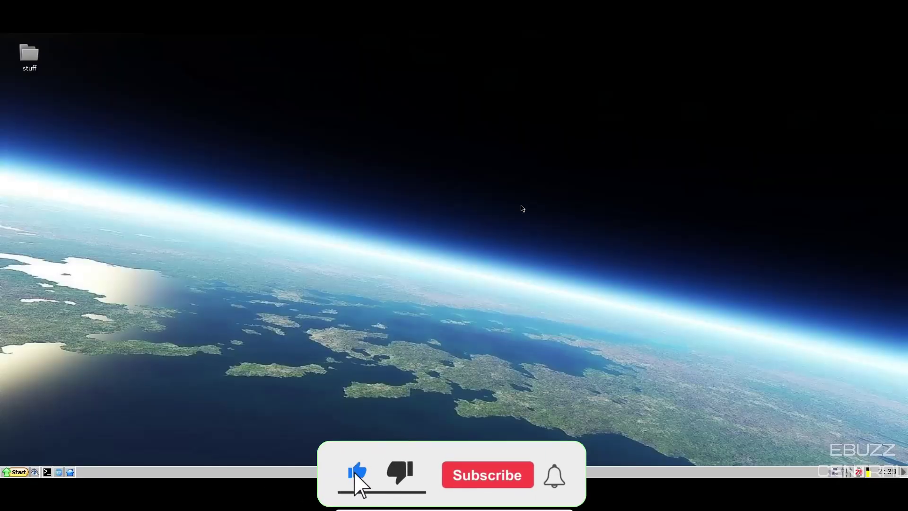
click(20, 473)
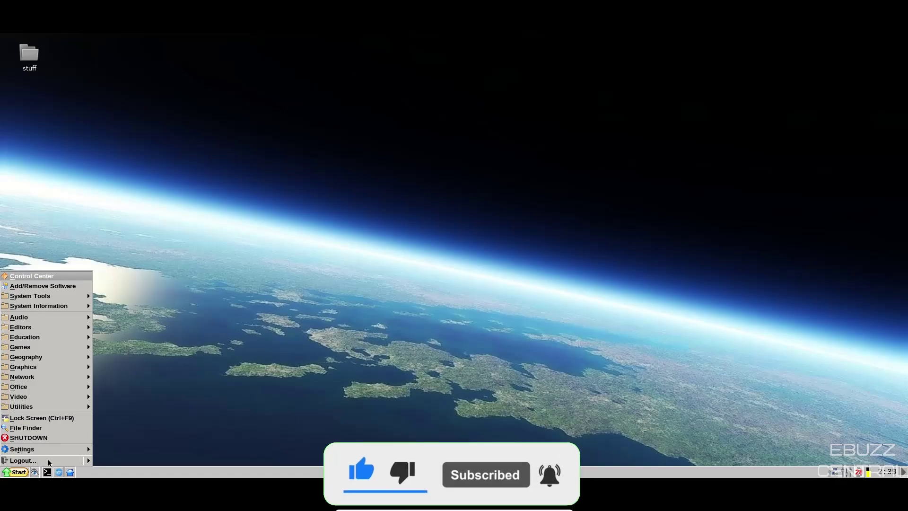
click(421, 301)
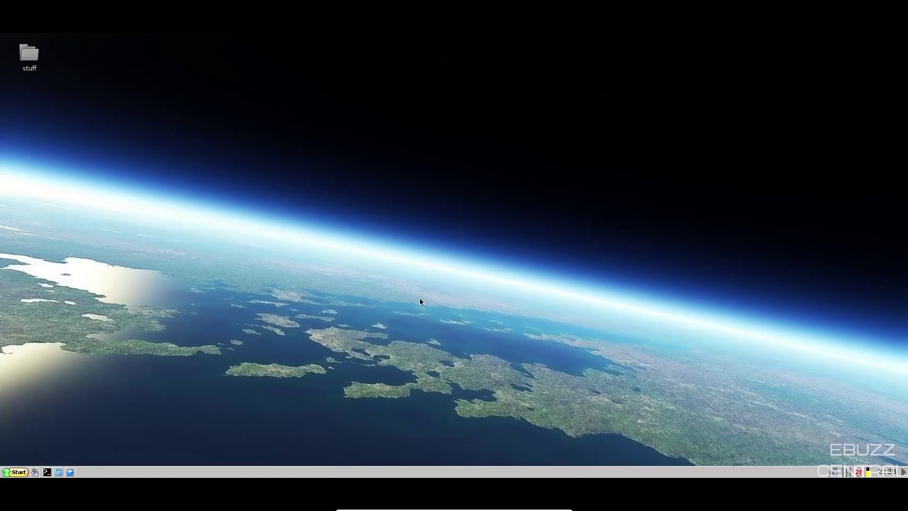